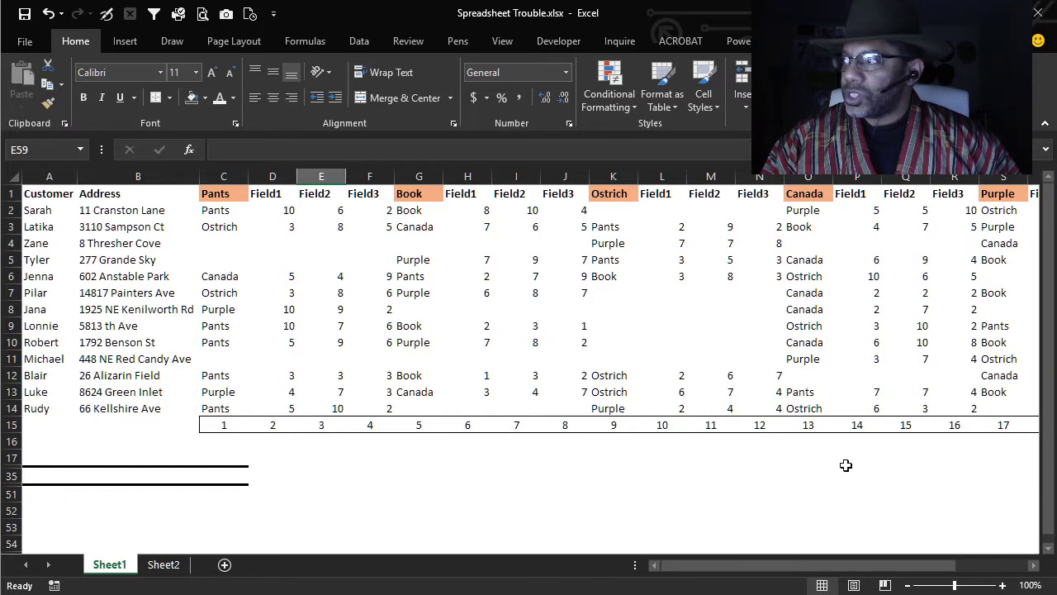
# - Point out row 6's Canada entry sitting under the Pants header, then select rows 17–35 to unhide
pyautogui.moveTo(830, 567); pyautogui.dragTo(862, 571)
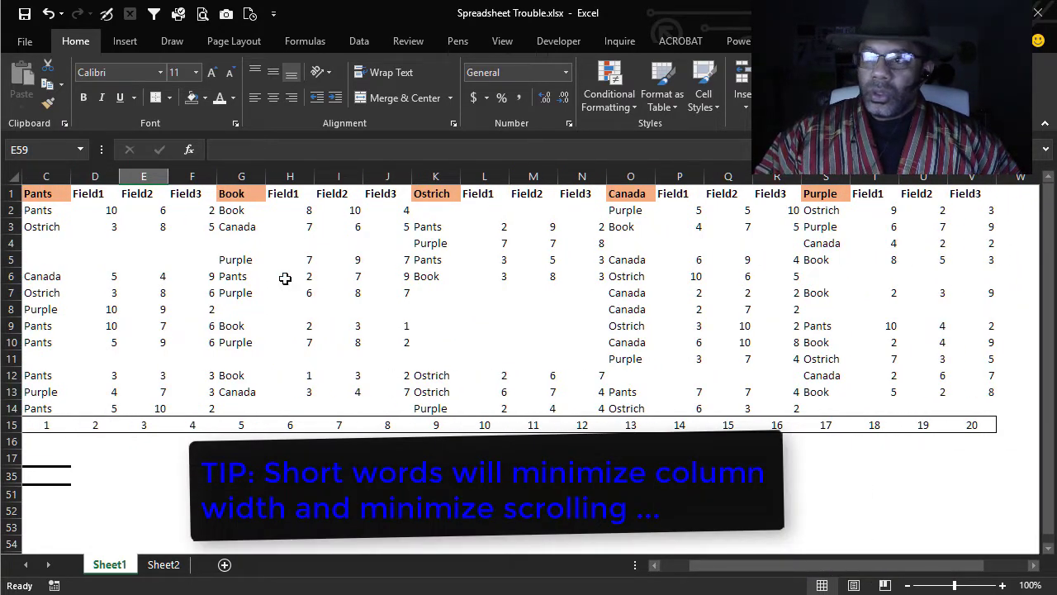
pyautogui.hscroll(-2, 581, 570)
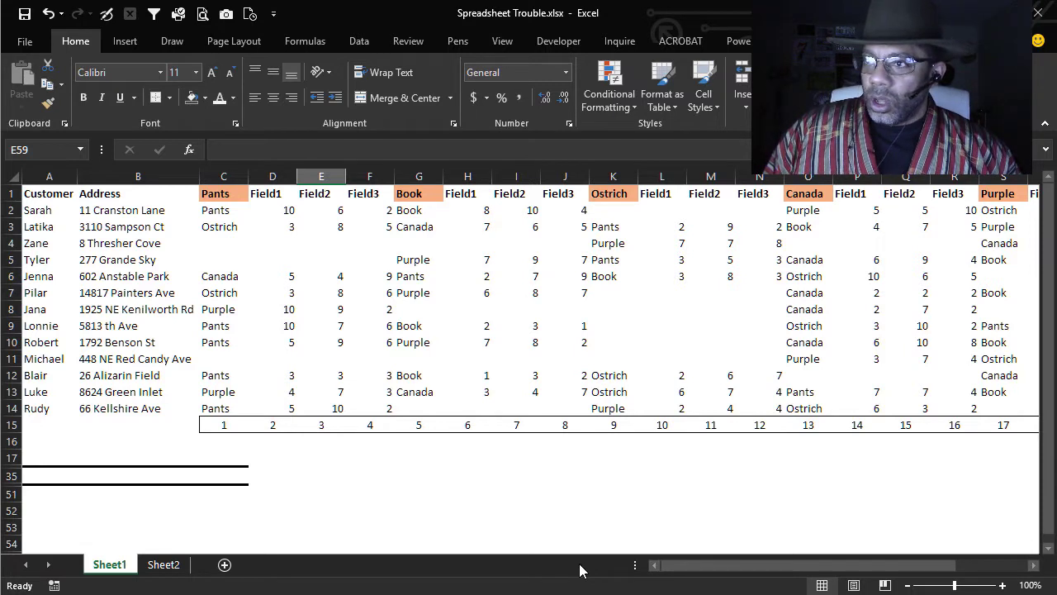
pyautogui.moveTo(213, 276); pyautogui.dragTo(334, 277)
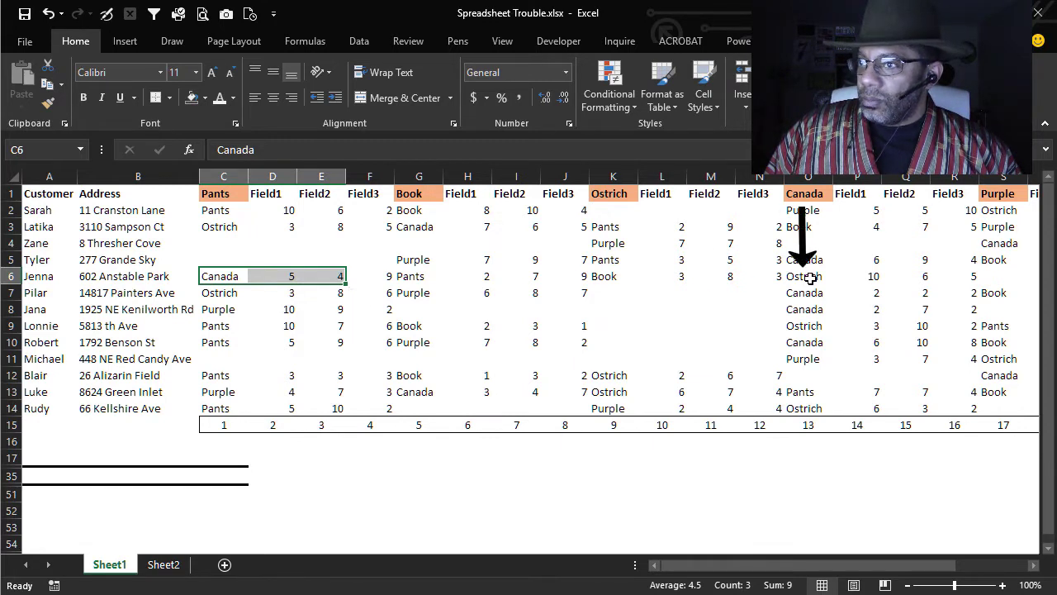
pyautogui.moveTo(811, 278); pyautogui.dragTo(954, 277)
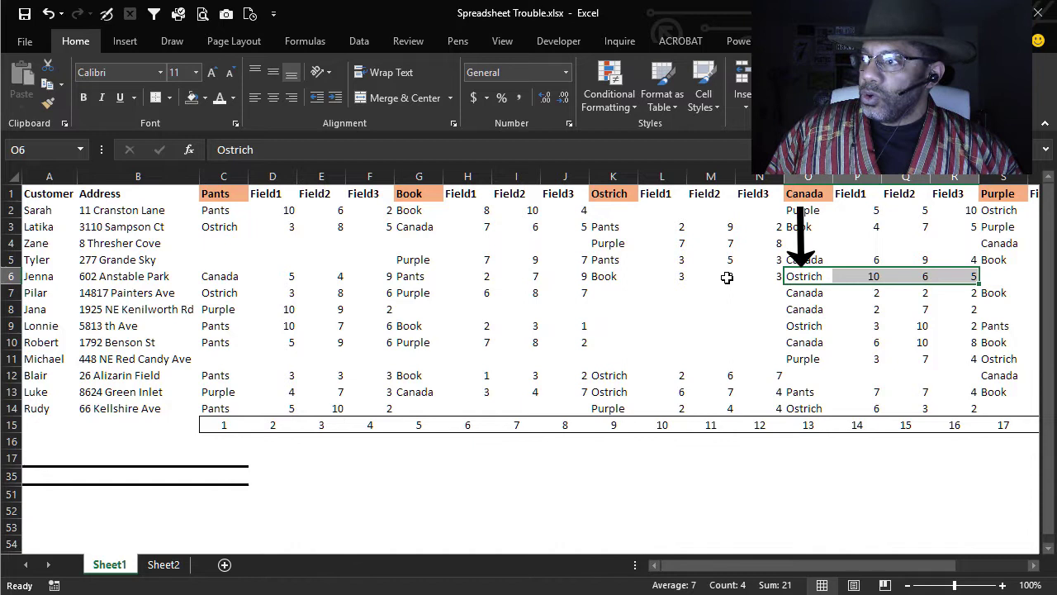
pyautogui.click(612, 278)
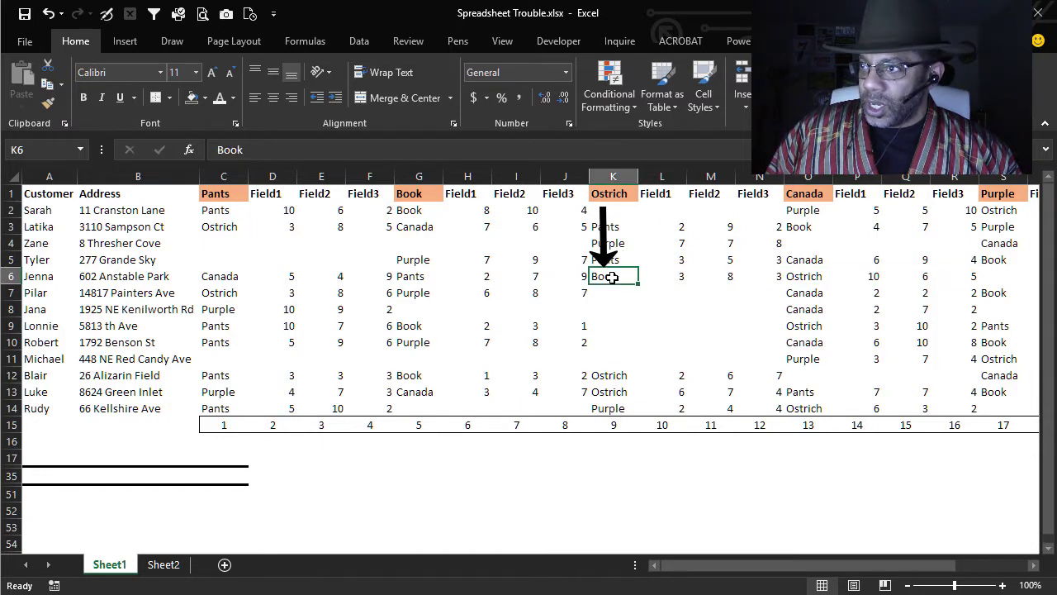
pyautogui.click(410, 278)
pyautogui.click(206, 277)
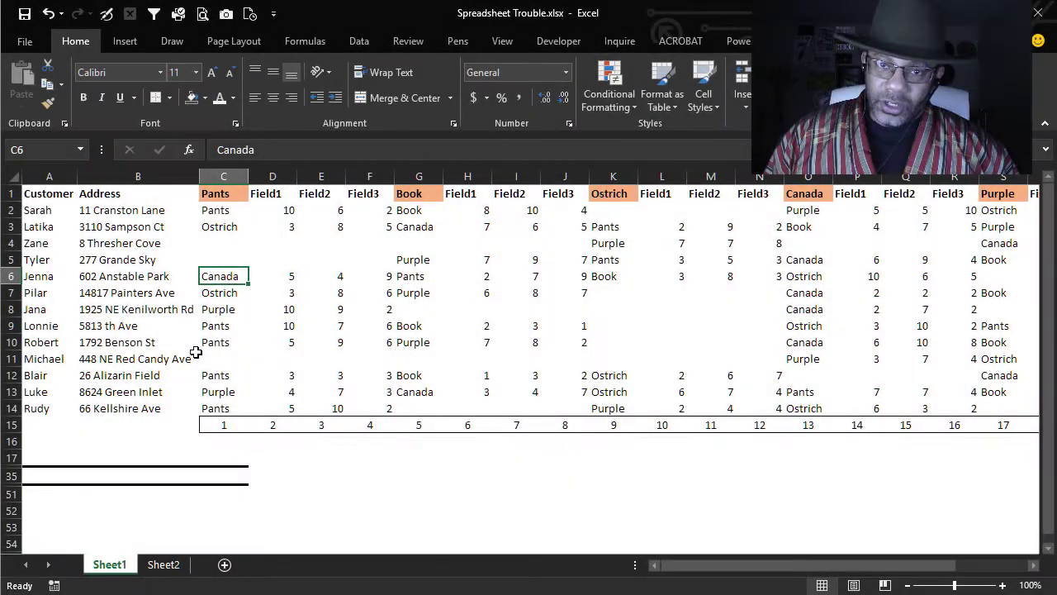
pyautogui.moveTo(10, 457); pyautogui.dragTo(11, 477)
pyautogui.rightClick(12, 480)
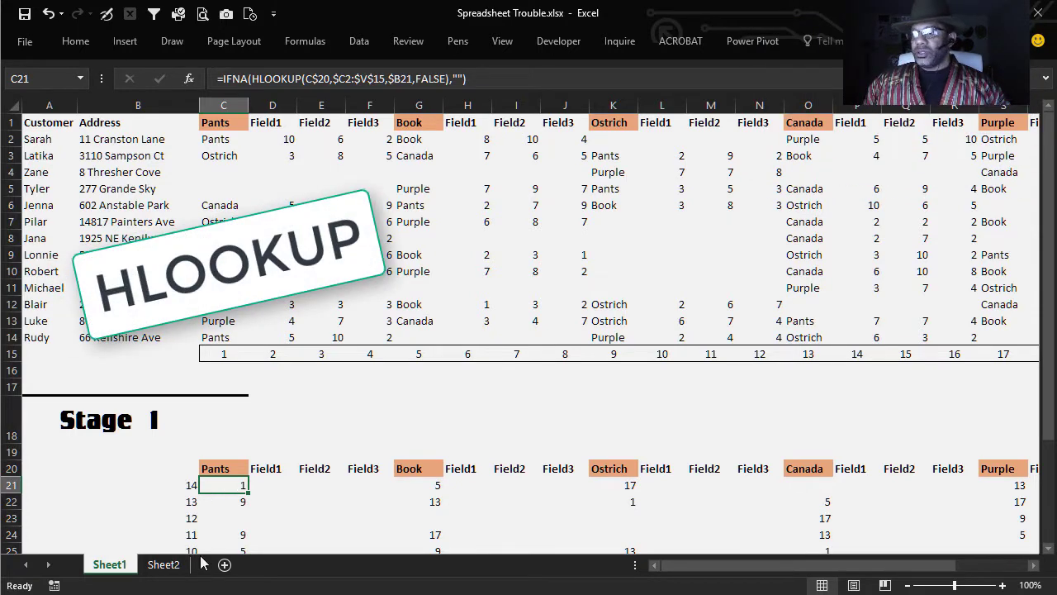
pyautogui.click(421, 485)
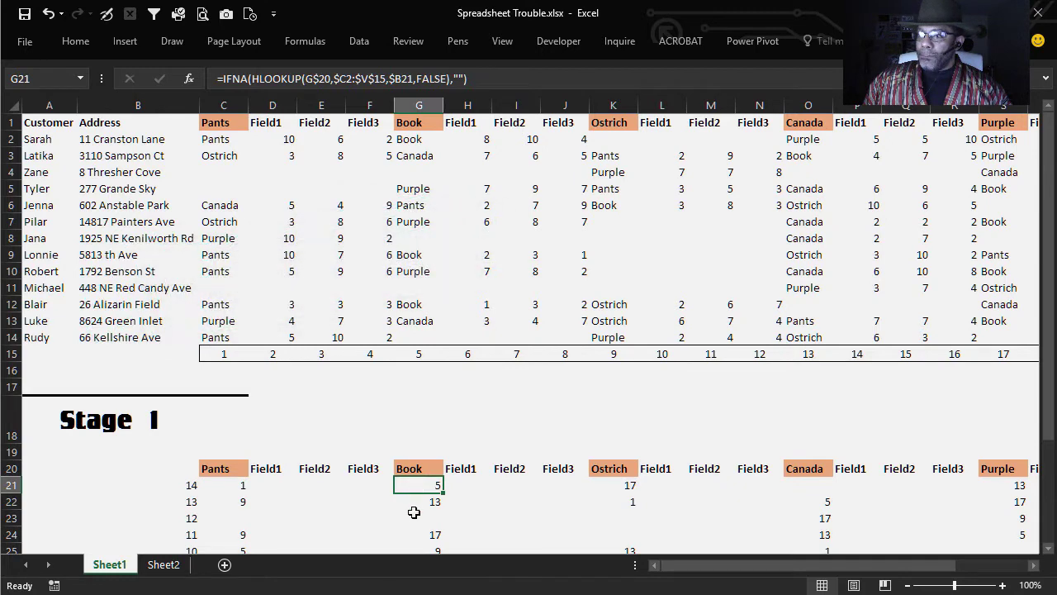
pyautogui.click(343, 77)
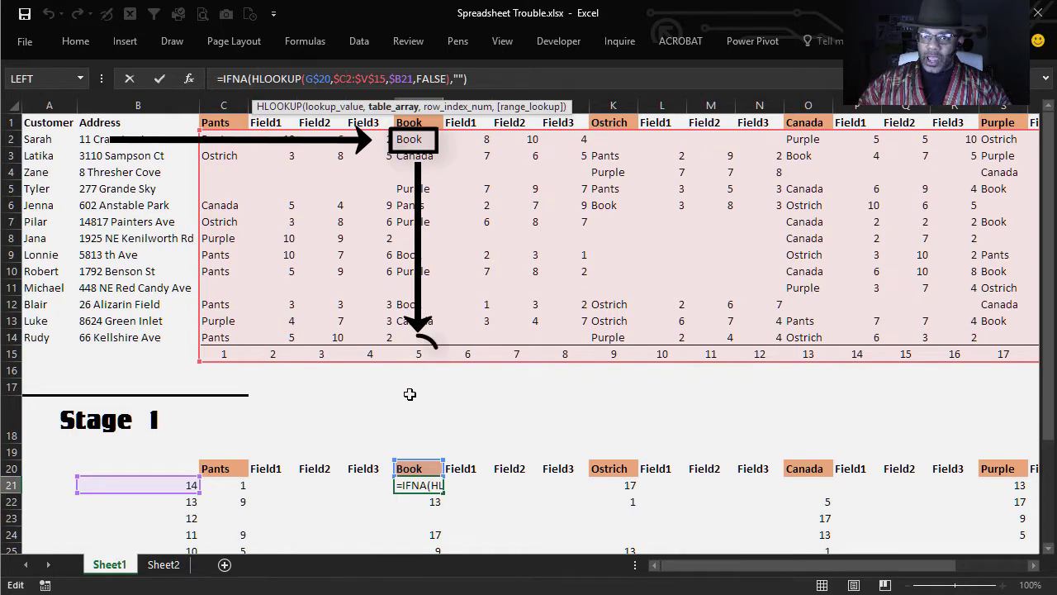
pyautogui.press('Return')
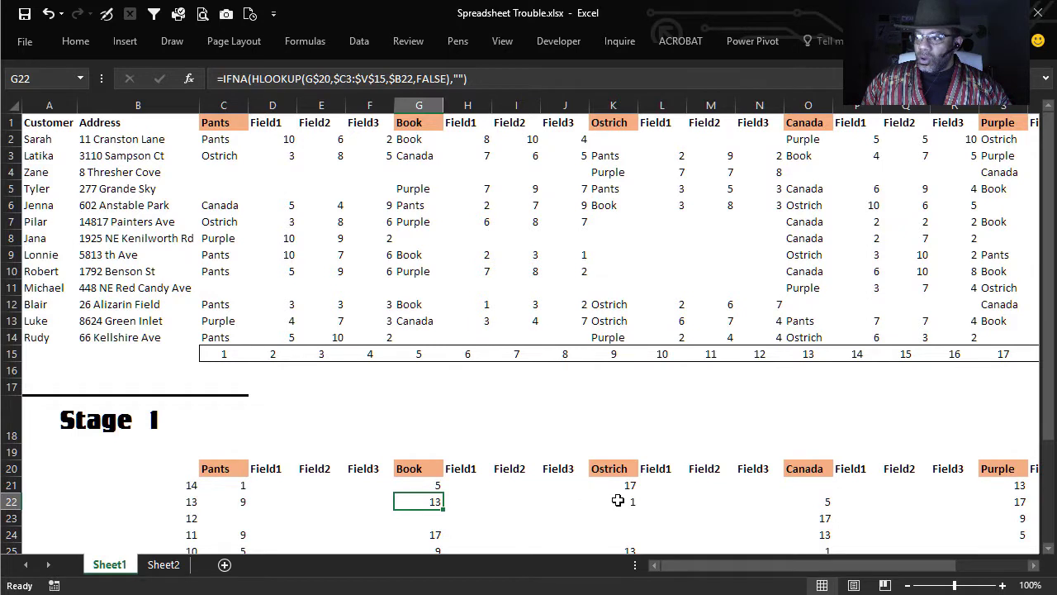
pyautogui.click(617, 501)
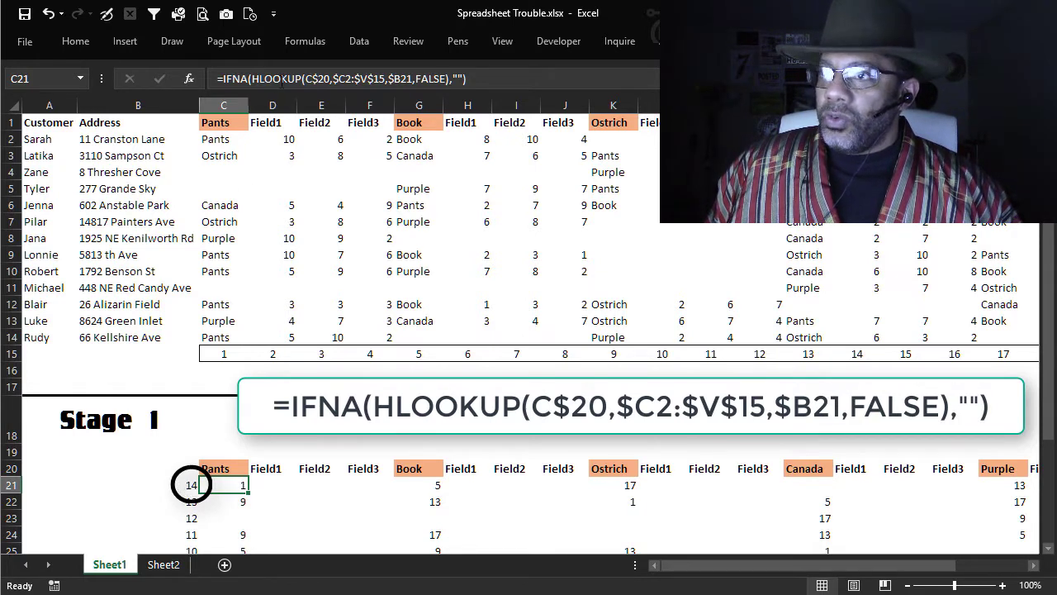
pyautogui.click(286, 76)
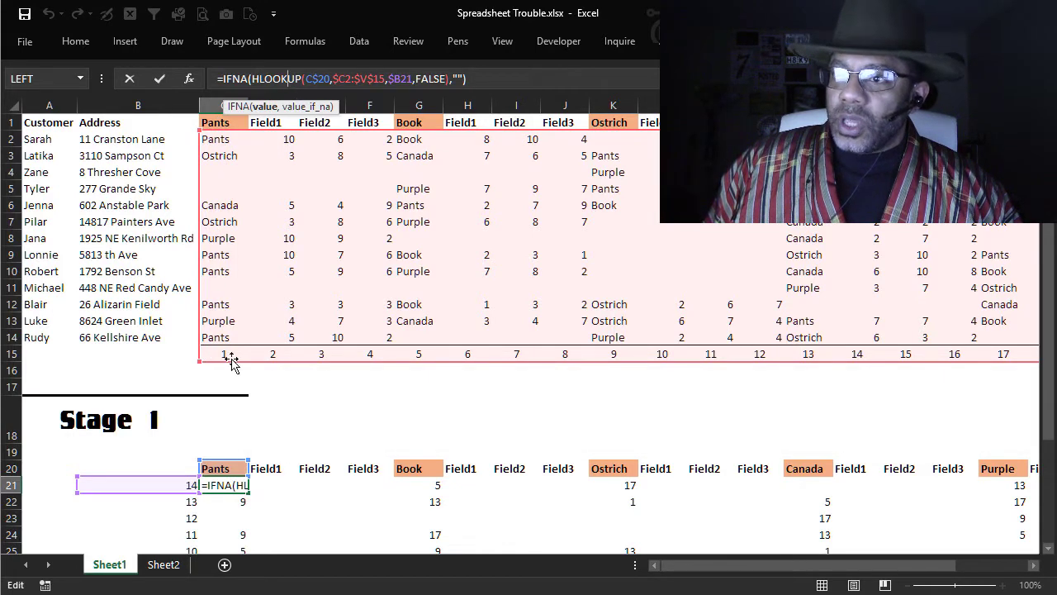
pyautogui.press('Return')
pyautogui.press('Return')
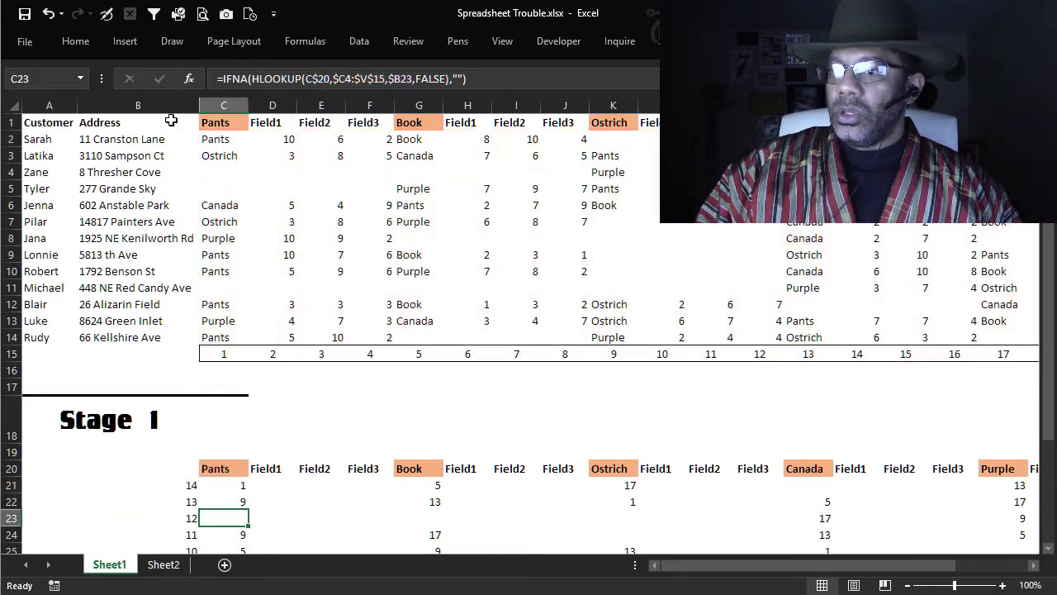
pyautogui.press('Down')
pyautogui.press('Down')
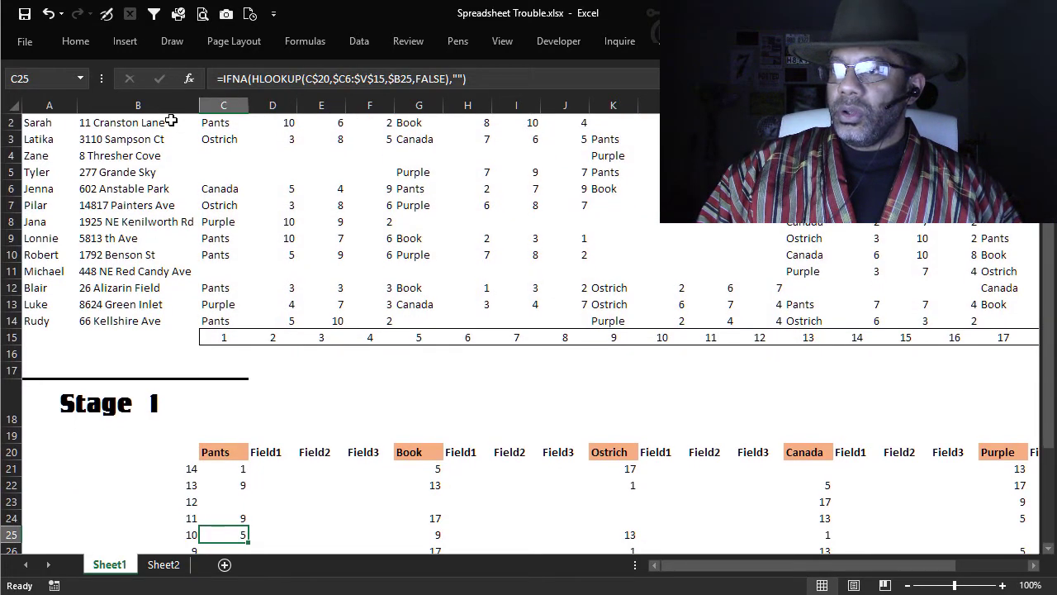
pyautogui.click(248, 76)
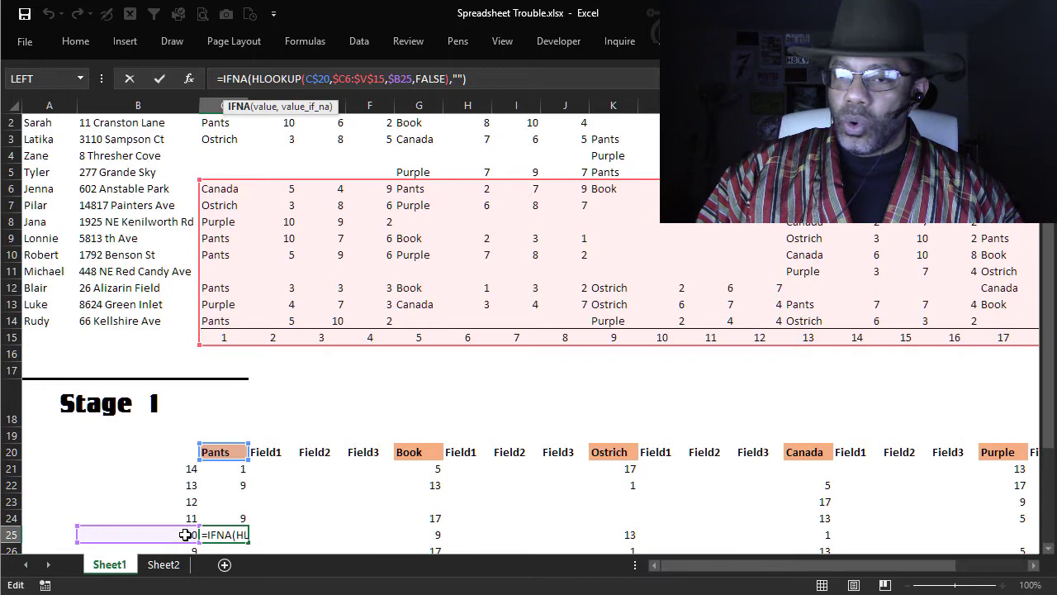
pyautogui.press('Return')
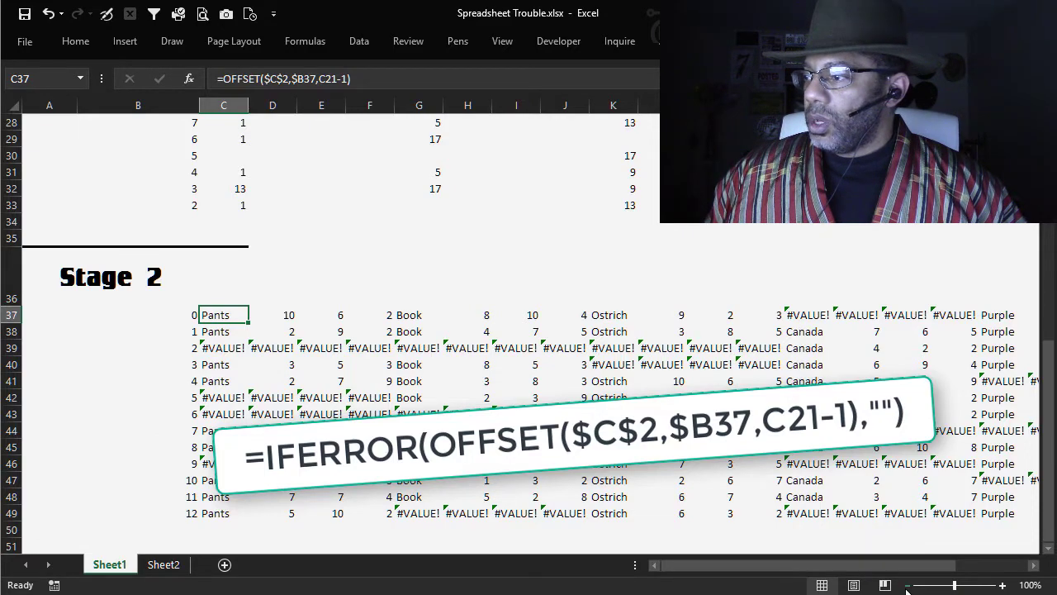
pyautogui.click(906, 585)
pyautogui.click(907, 585)
pyautogui.scroll(5, 413, 406)
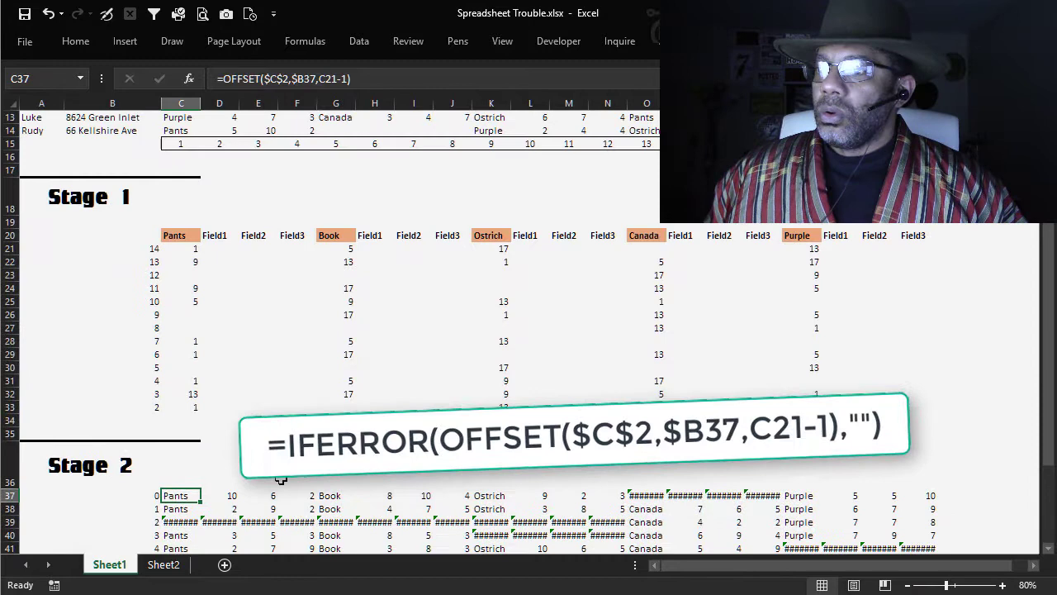
pyautogui.click(234, 79)
pyautogui.scroll(4, 1047, 281)
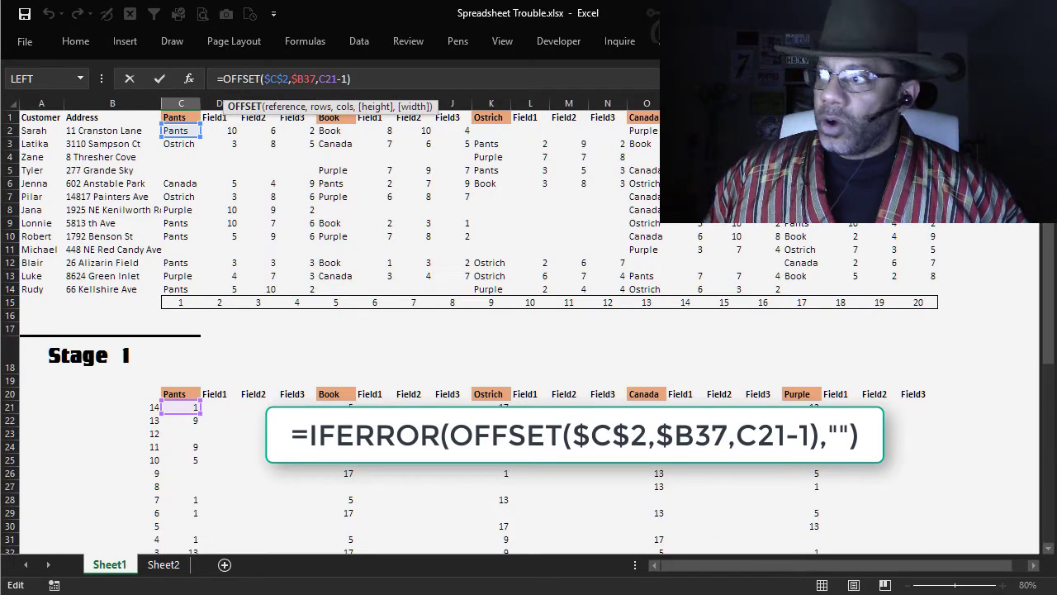
pyautogui.moveTo(1054, 369); pyautogui.dragTo(1054, 423)
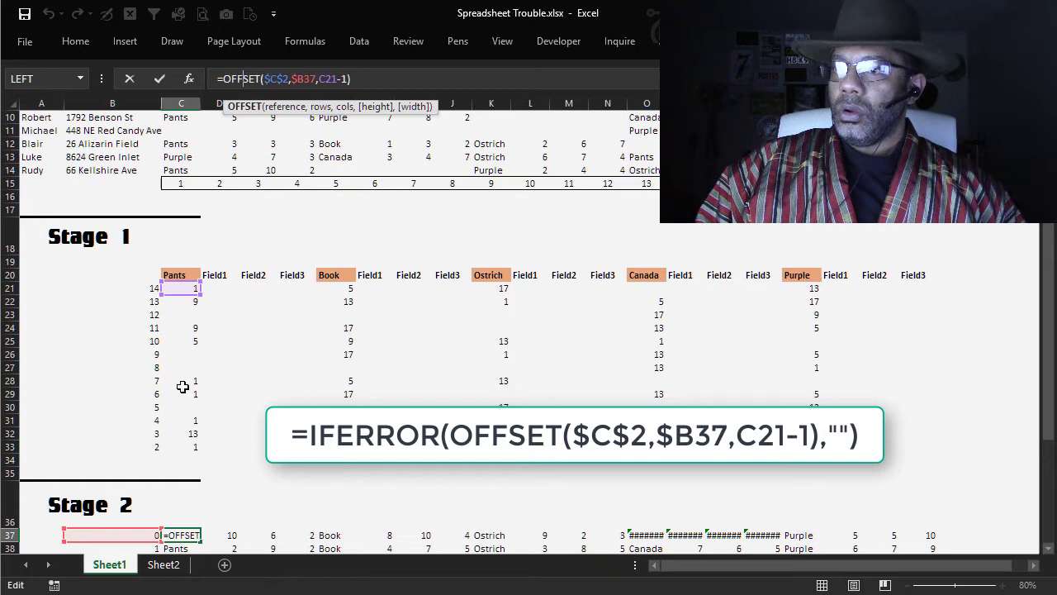
pyautogui.press('Return')
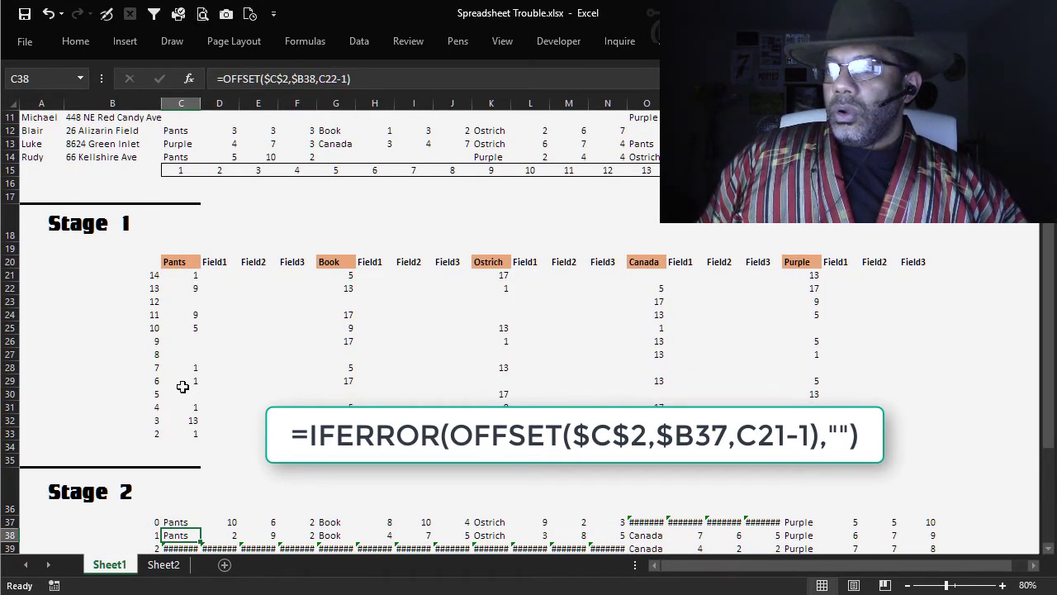
pyautogui.scroll(-5, 183, 386)
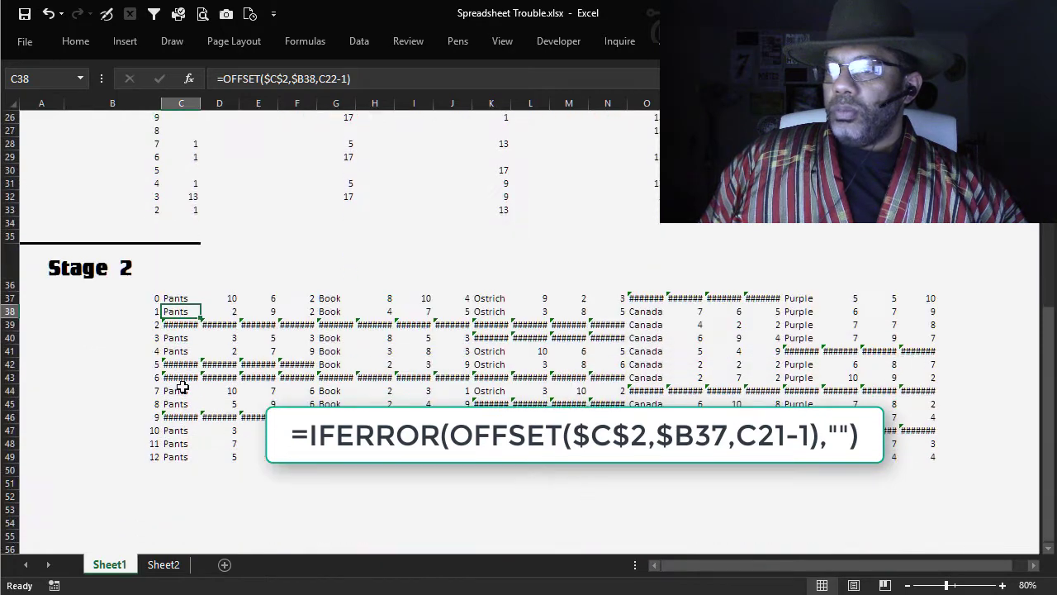
# - Widen all columns and inspect the ranges referenced by C38's OFFSET formula, leaving it unchanged
pyautogui.click(13, 103)
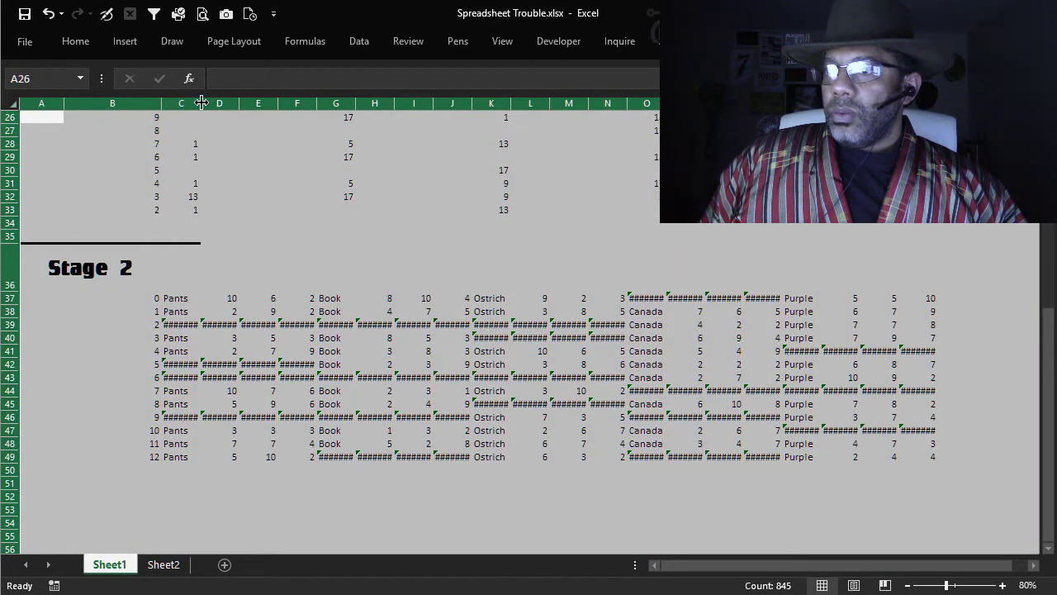
pyautogui.moveTo(200, 103); pyautogui.dragTo(212, 102)
pyautogui.click(244, 318)
pyautogui.scroll(4, 210, 532)
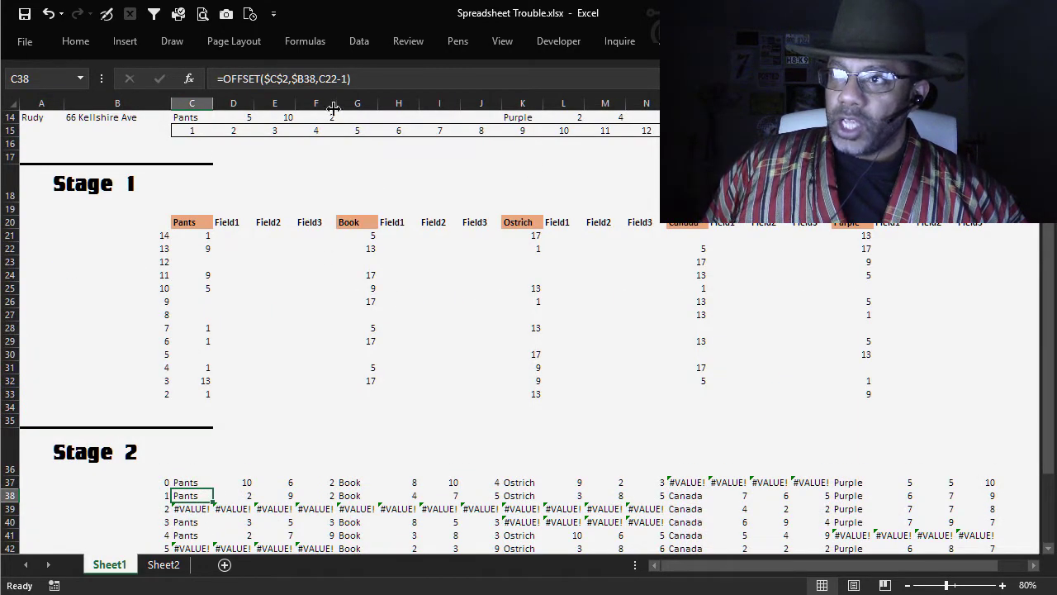
pyautogui.click(323, 79)
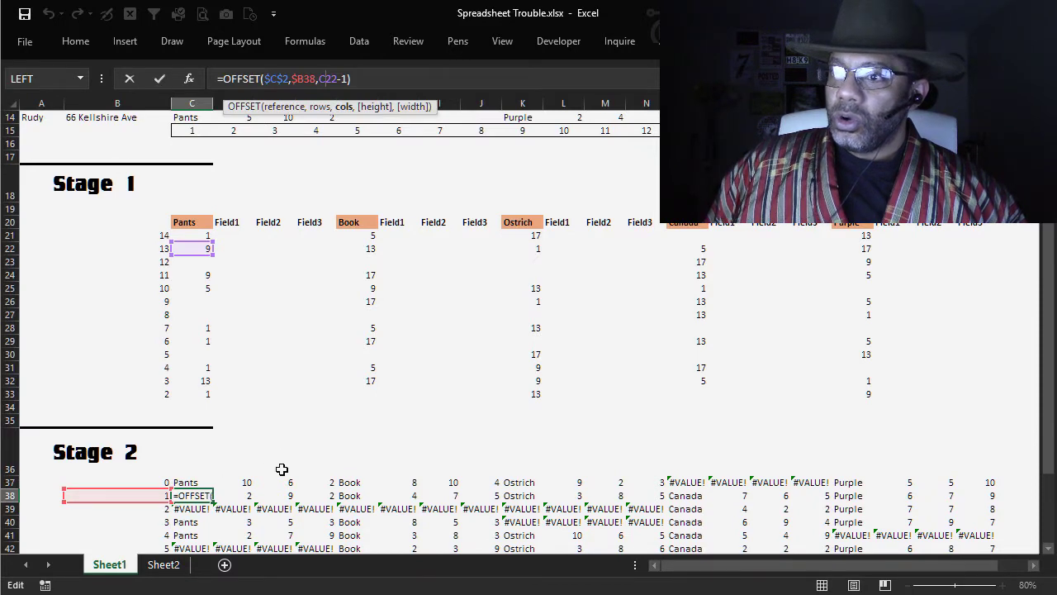
pyautogui.moveTo(1047, 357); pyautogui.dragTo(1053, 327)
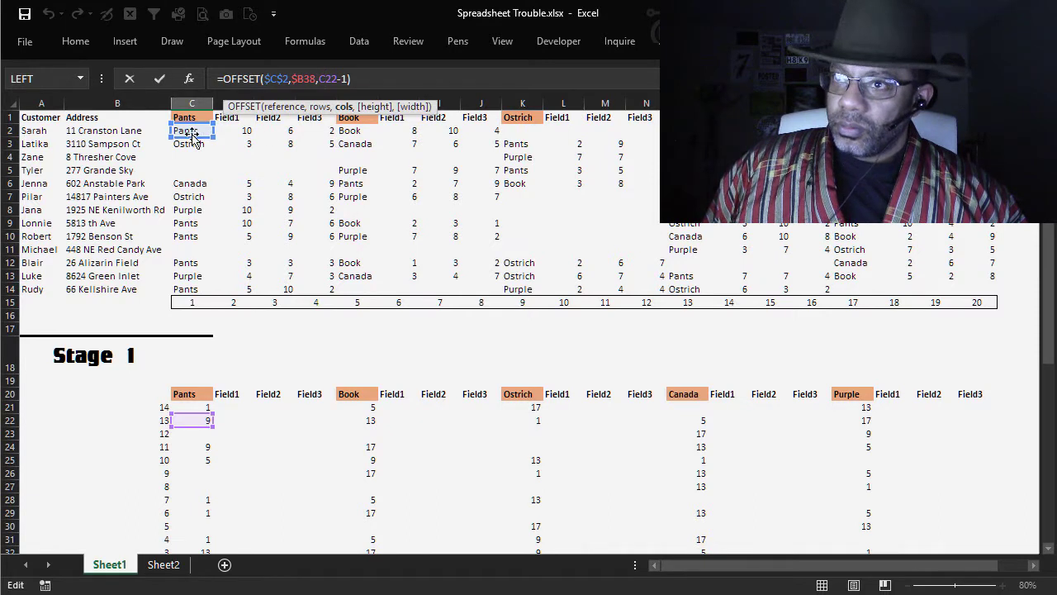
pyautogui.moveTo(1049, 311); pyautogui.dragTo(1049, 311)
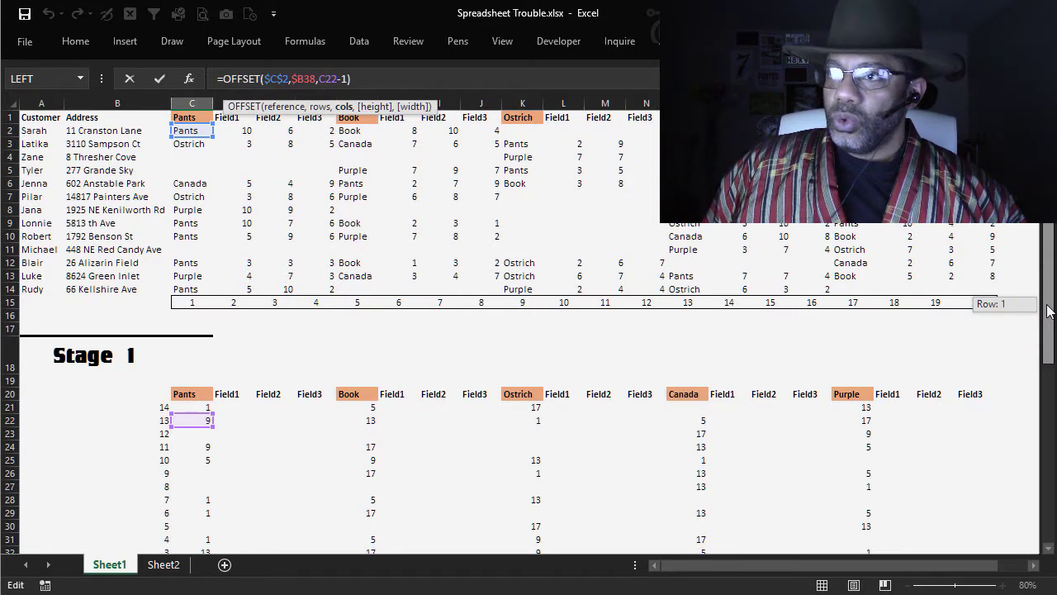
pyautogui.moveTo(1048, 310); pyautogui.dragTo(1054, 413)
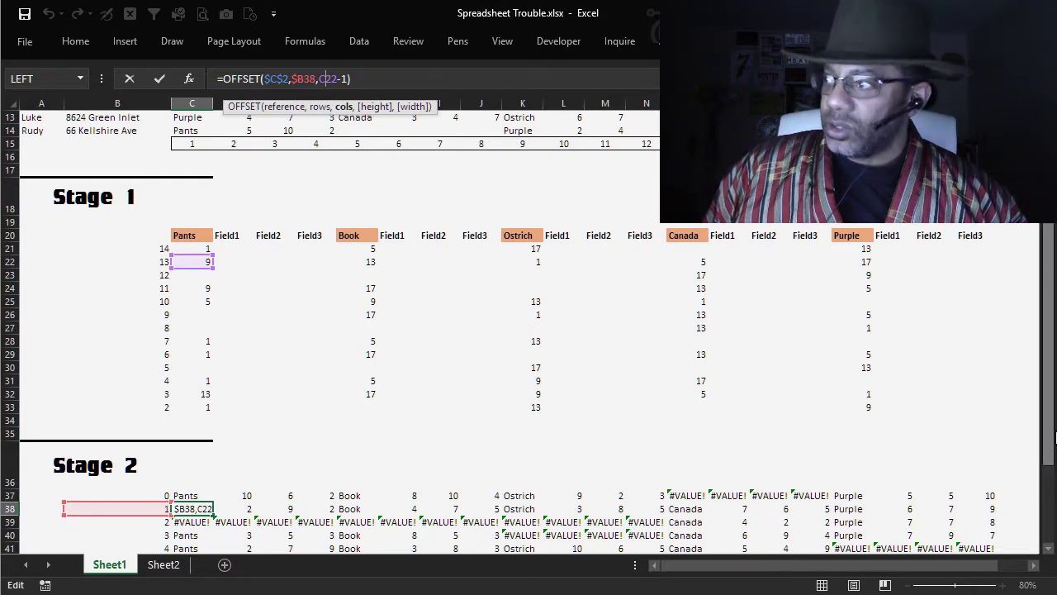
pyautogui.moveTo(1049, 435); pyautogui.dragTo(1050, 410)
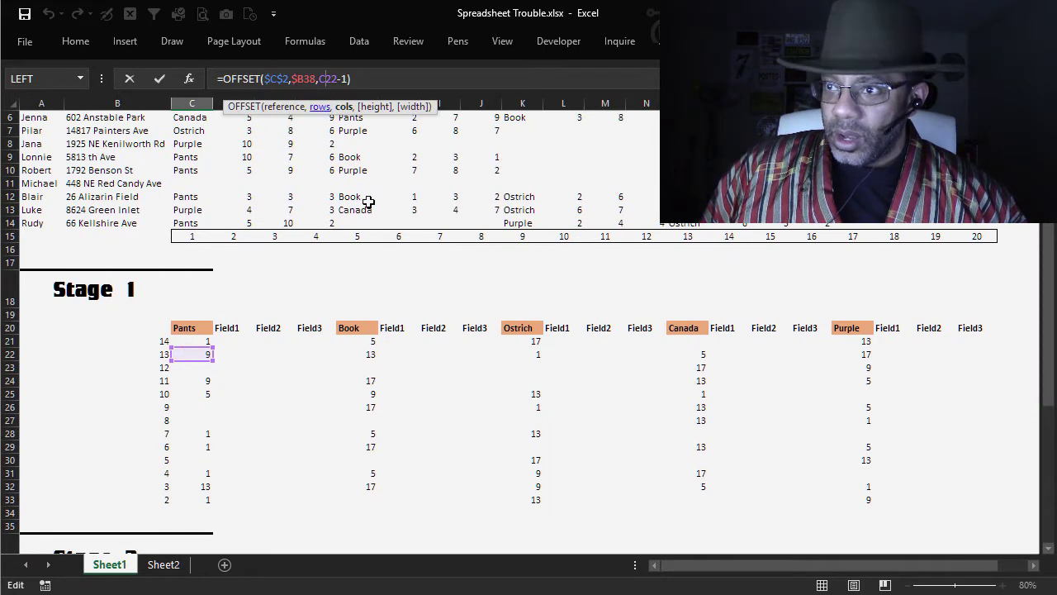
pyautogui.moveTo(1049, 389); pyautogui.dragTo(1051, 390)
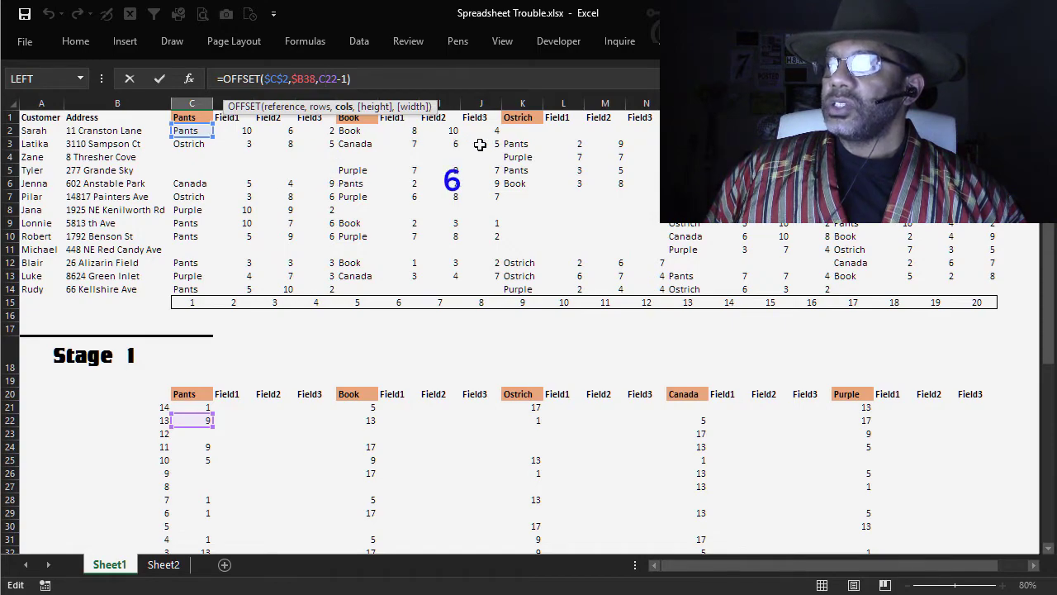
pyautogui.press('Escape')
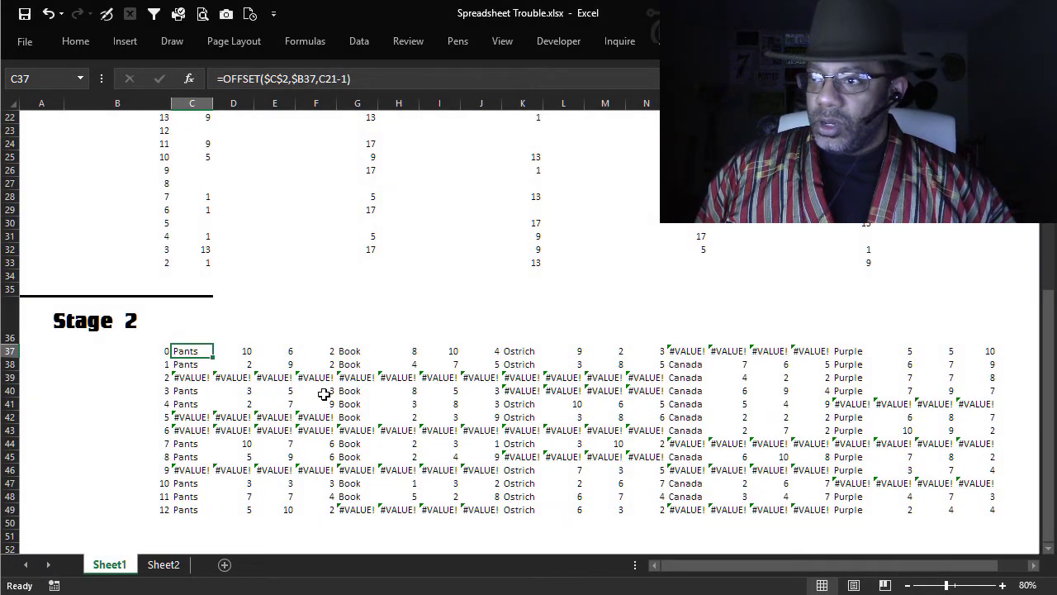
# - Clear G37:V49 and C38:F49, keeping only the four Pants formulas in row 37
pyautogui.click(347, 351)
pyautogui.moveTo(347, 352); pyautogui.dragTo(992, 510)
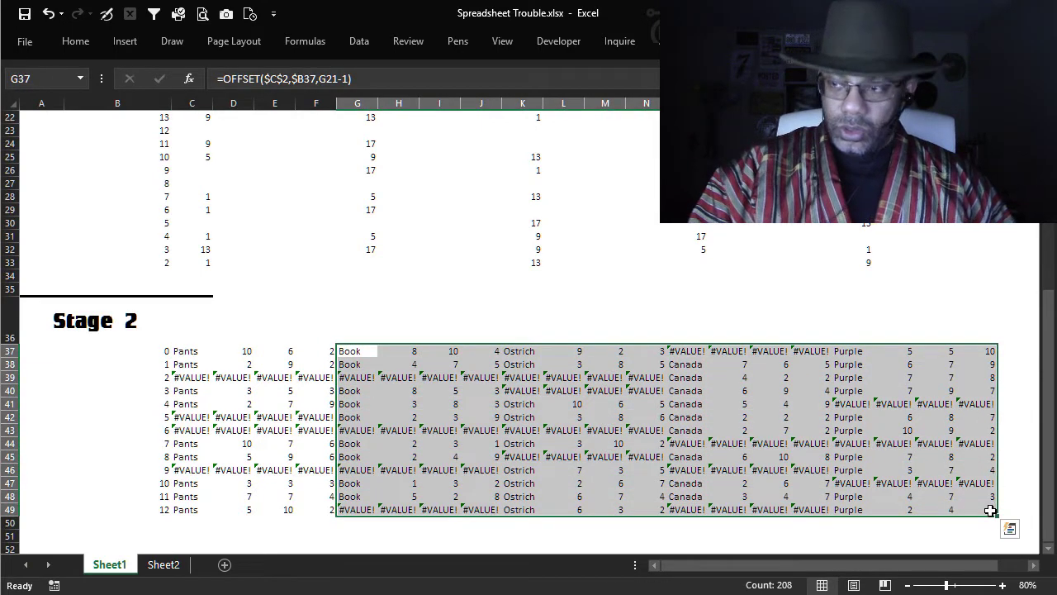
pyautogui.press('Delete')
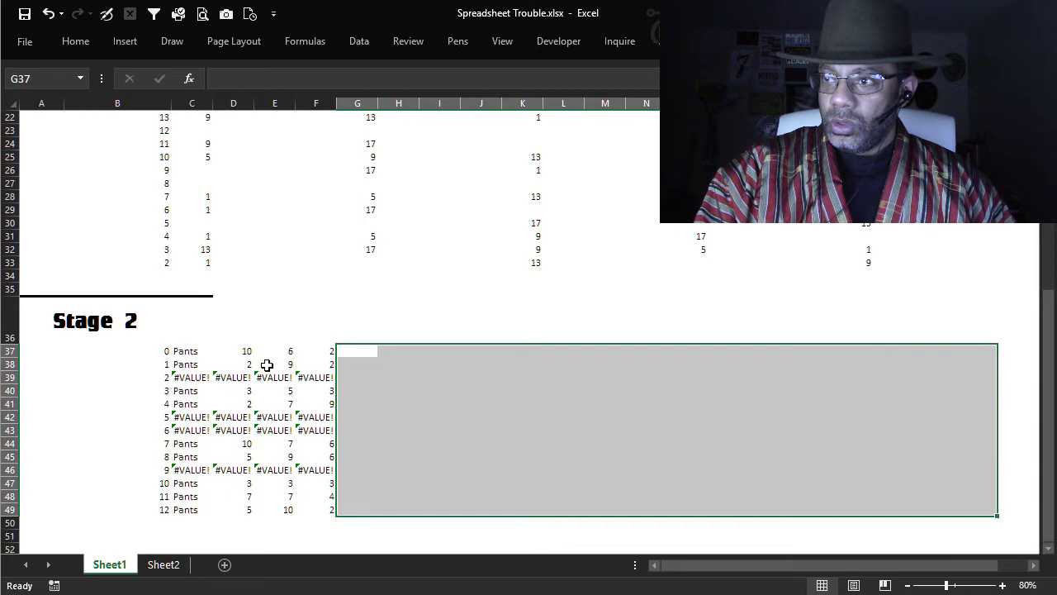
pyautogui.moveTo(269, 364); pyautogui.dragTo(274, 417)
pyautogui.moveTo(186, 364); pyautogui.dragTo(333, 427)
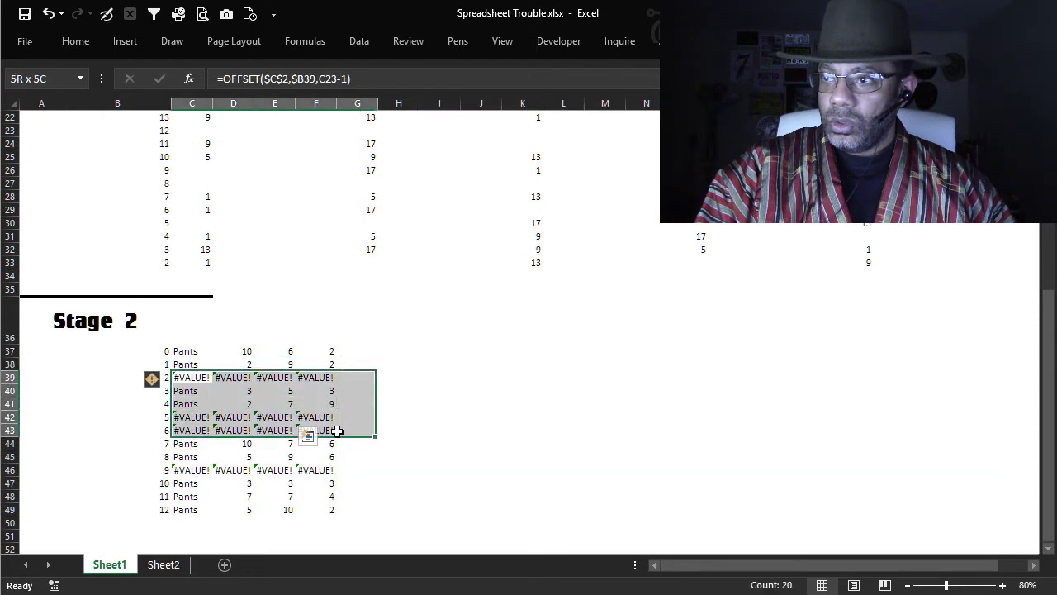
pyautogui.click(192, 363)
pyautogui.moveTo(250, 382); pyautogui.dragTo(317, 507)
pyautogui.press('Delete')
# - Fill the C37:F37 formulas across row 37 to column V
pyautogui.press('Up')
pyautogui.scroll(3, 196, 548)
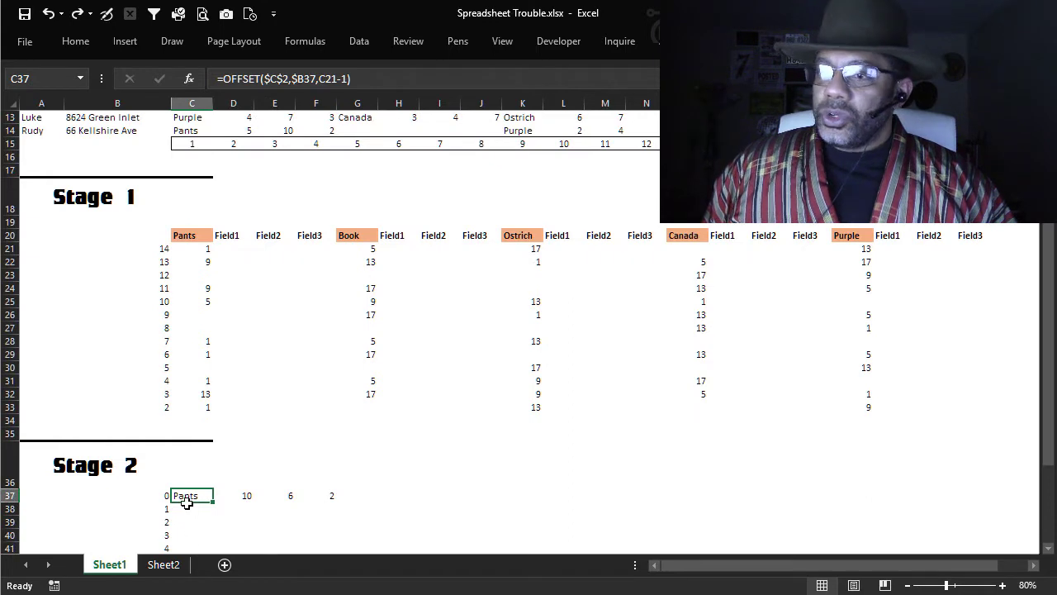
pyautogui.moveTo(190, 496); pyautogui.dragTo(332, 496)
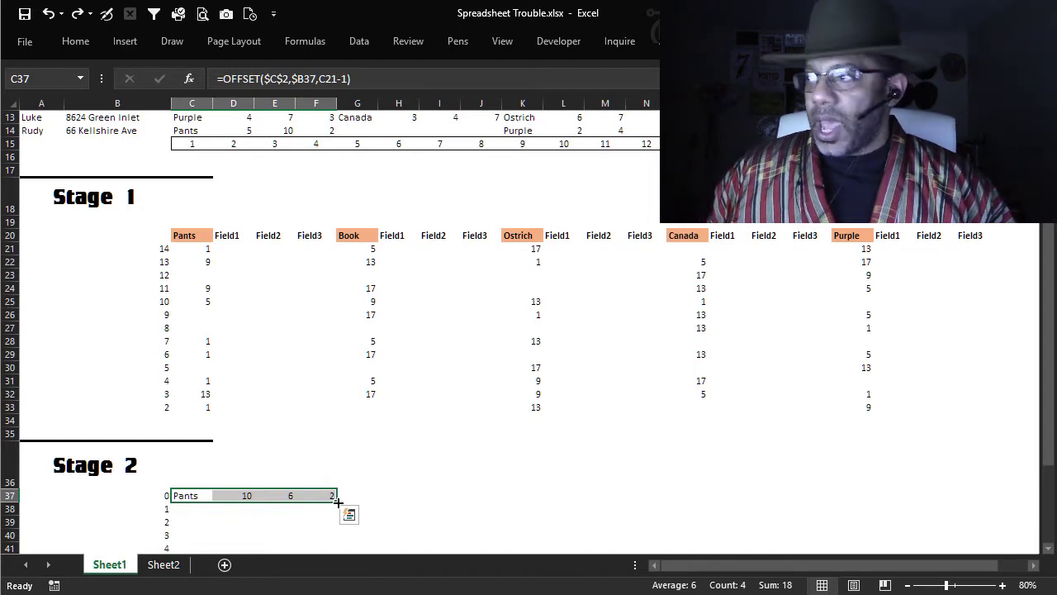
pyautogui.moveTo(338, 501); pyautogui.dragTo(992, 499)
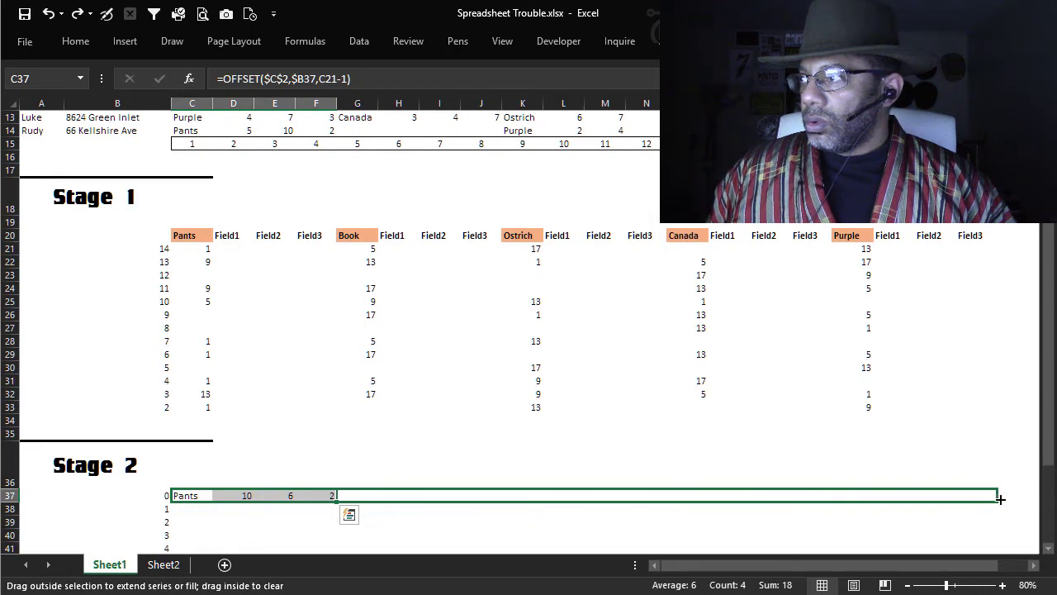
pyautogui.moveTo(1000, 499); pyautogui.dragTo(1001, 499)
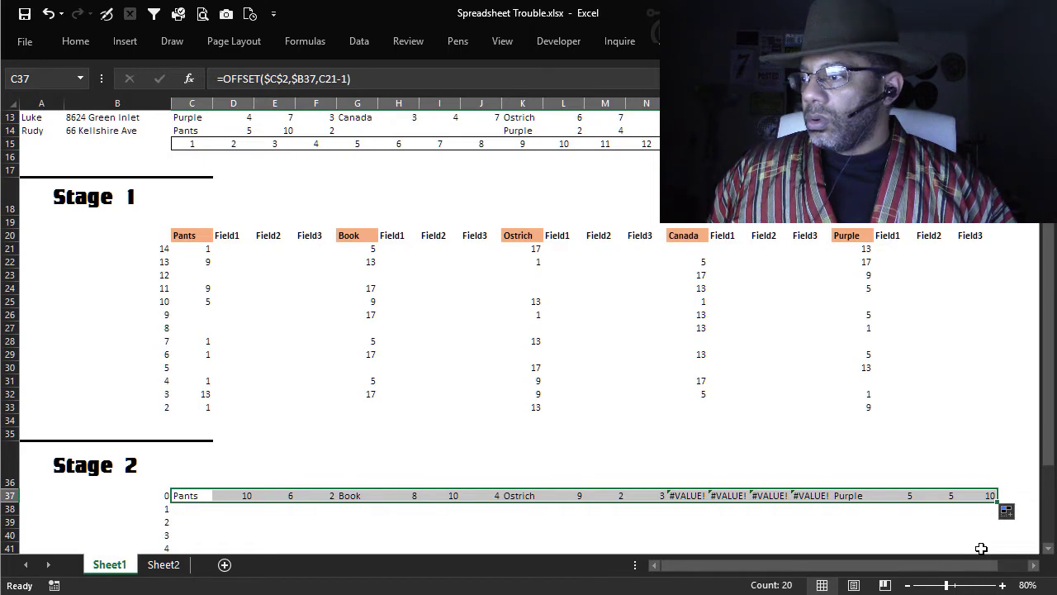
pyautogui.click(935, 548)
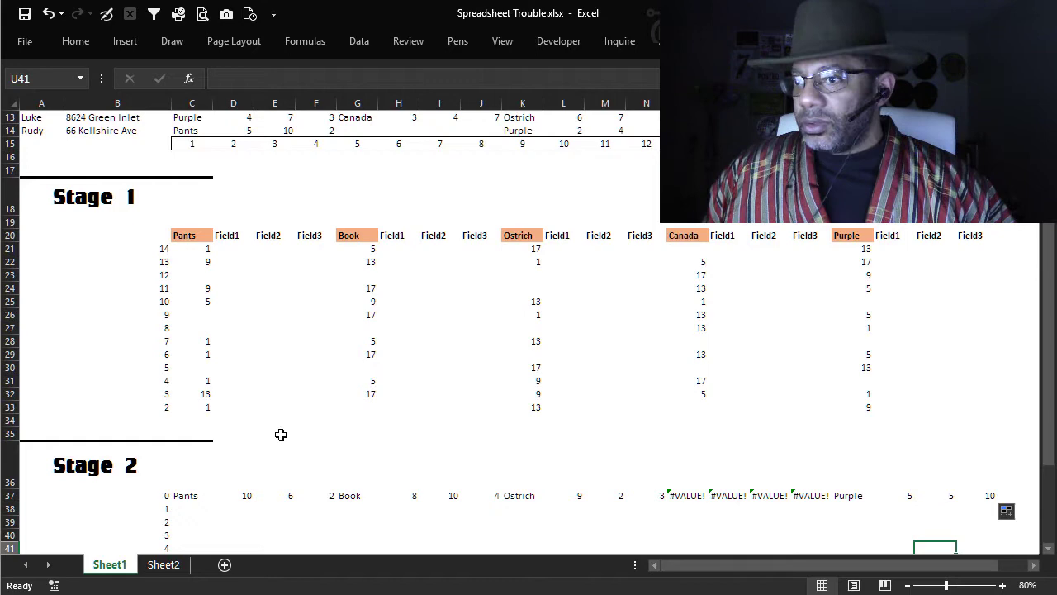
# - Wrap the OFFSET formulas in C37 and D37 in IFERROR with a "" fallback
pyautogui.click(203, 496)
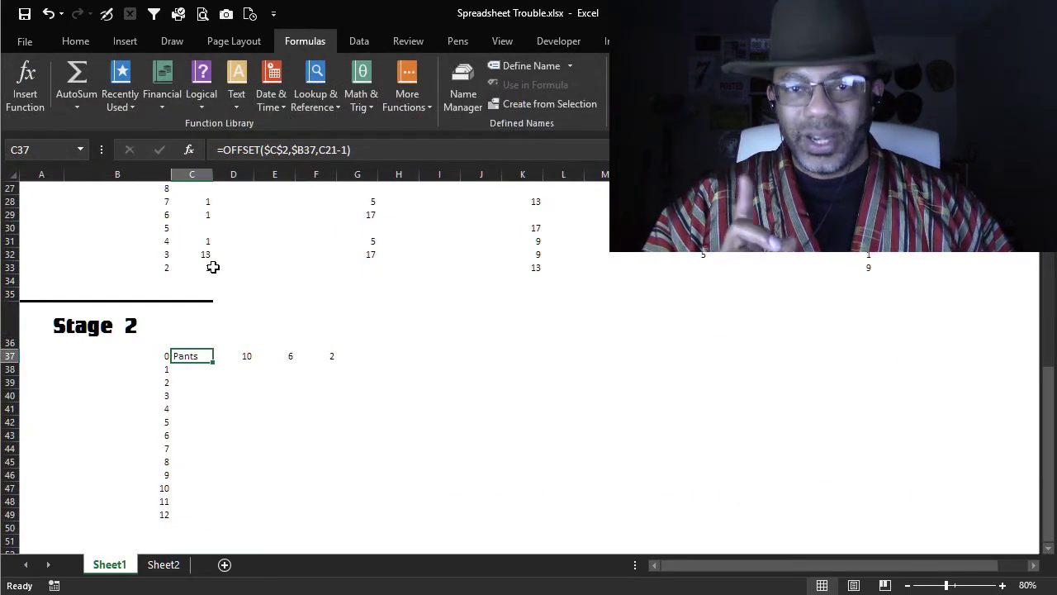
pyautogui.click(224, 152)
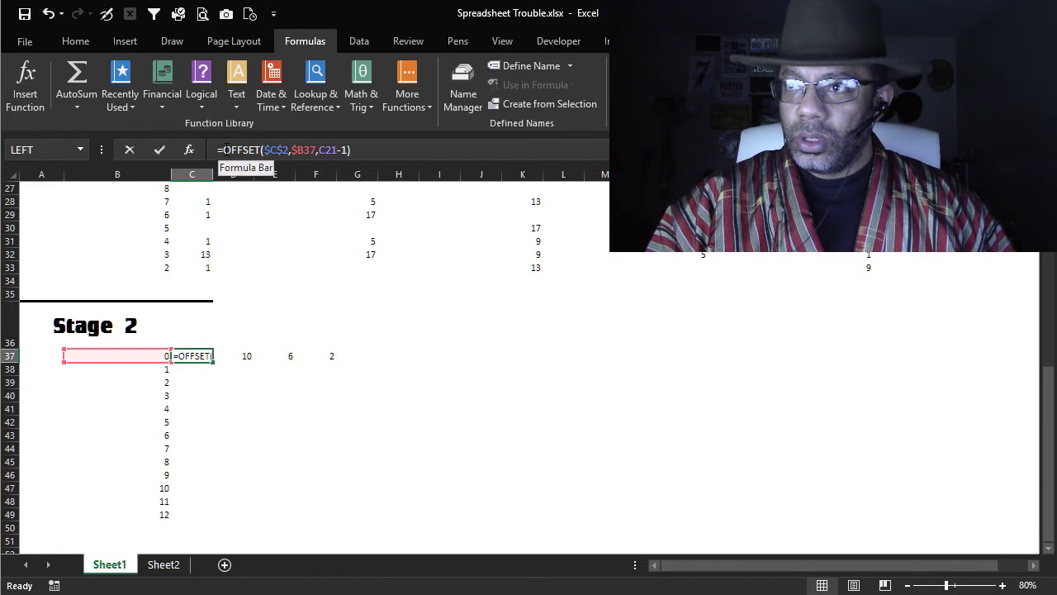
pyautogui.write('I')
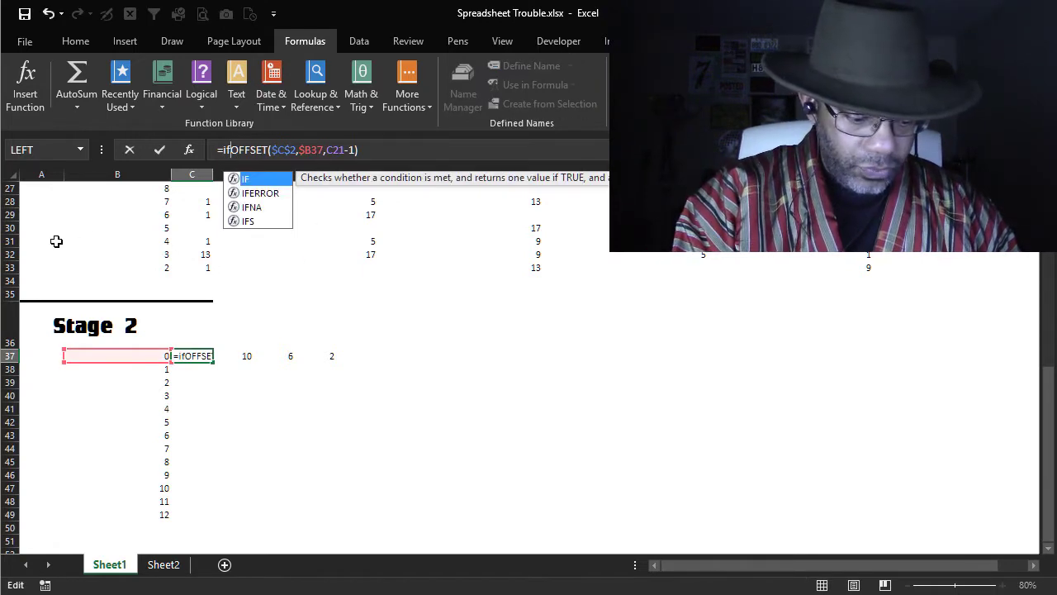
pyautogui.write('error')
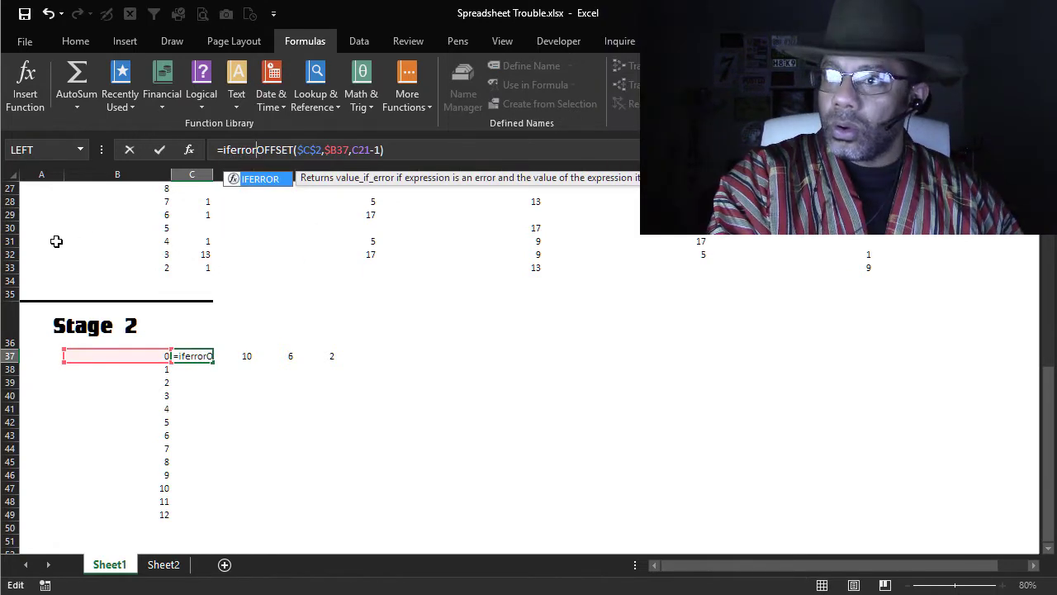
pyautogui.write('(')
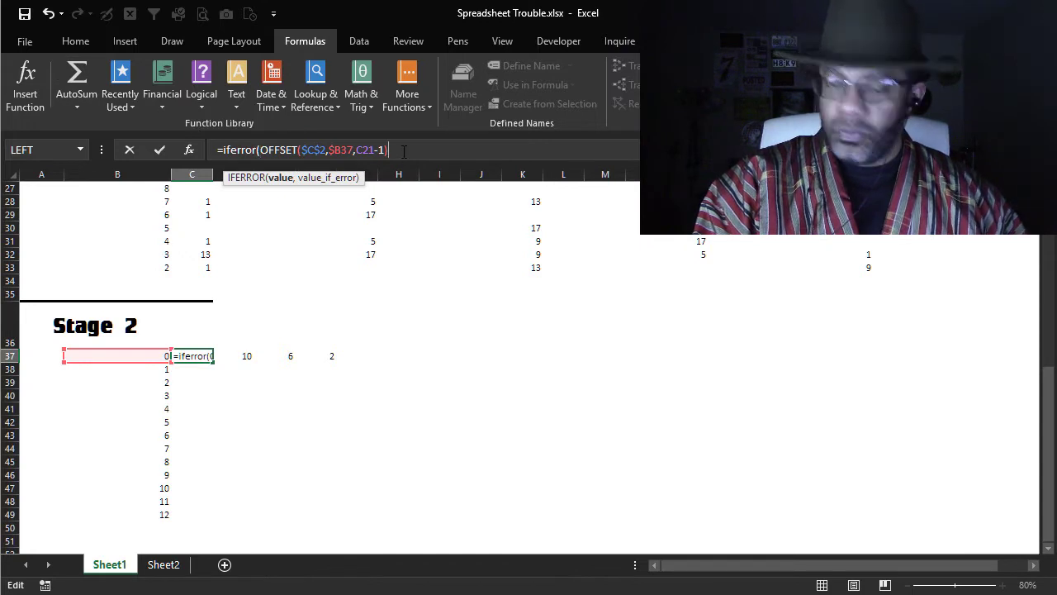
pyautogui.write(',')
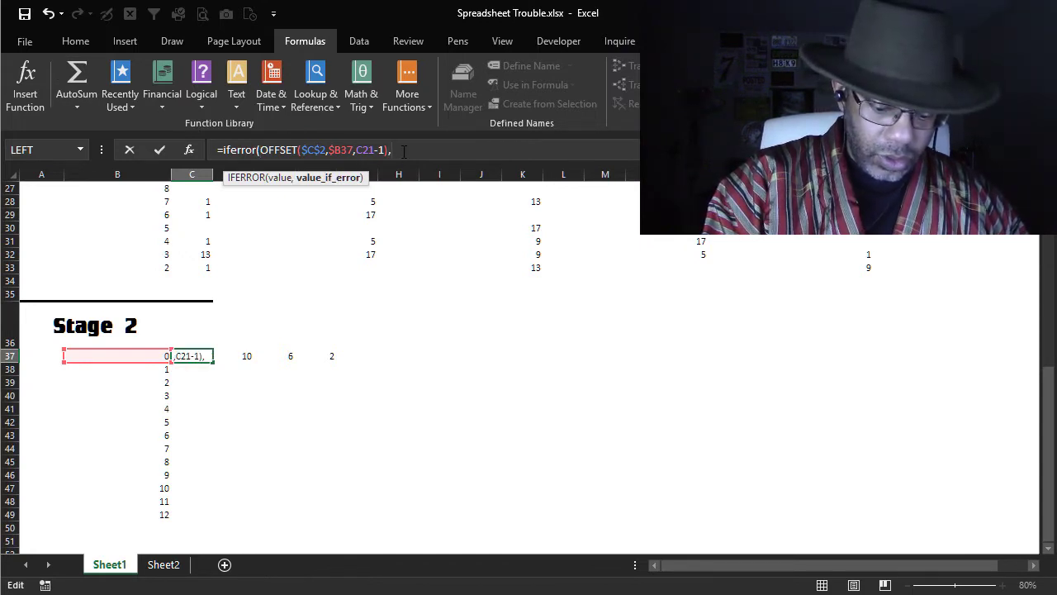
pyautogui.write('"")')
pyautogui.press('Return')
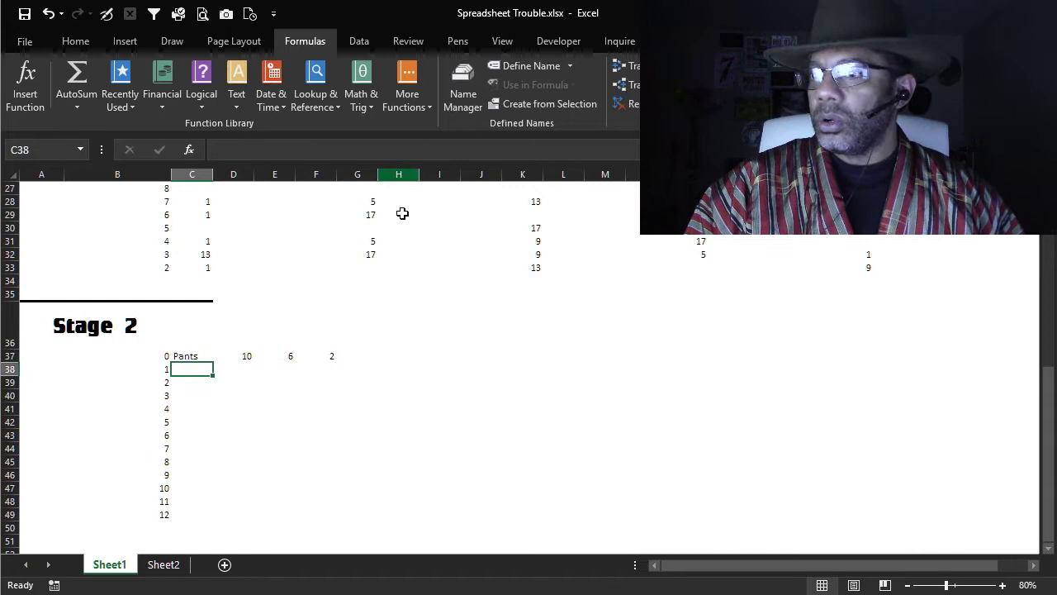
pyautogui.click(234, 353)
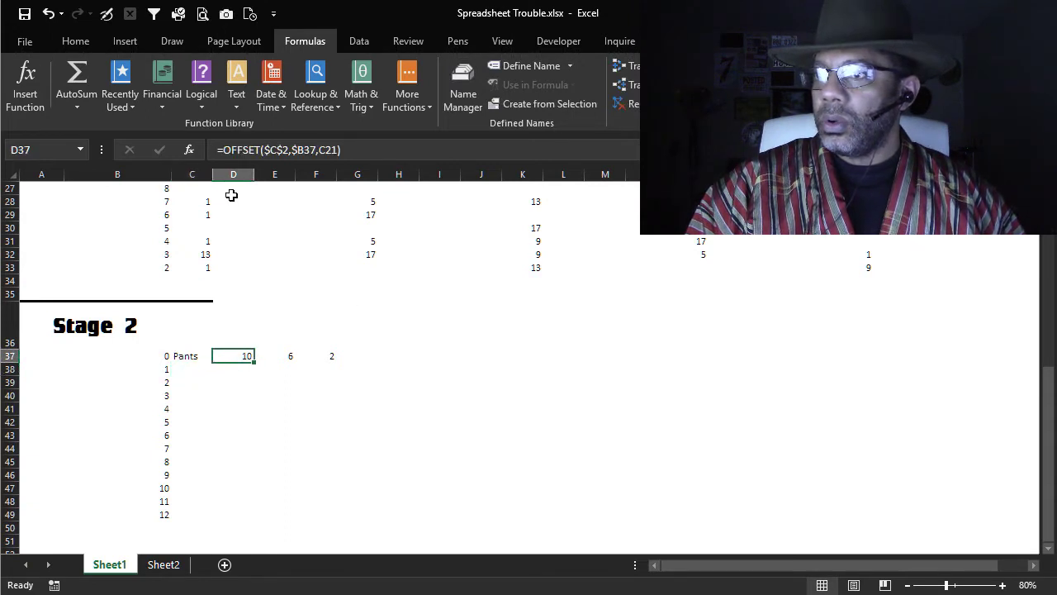
pyautogui.click(223, 152)
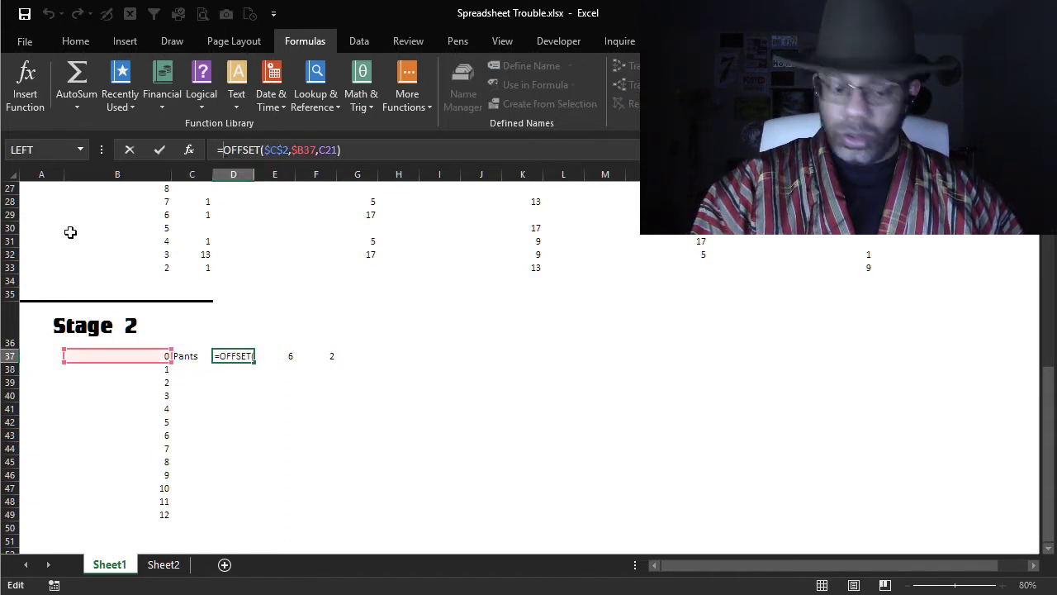
pyautogui.write('iferror(')
pyautogui.press('End')
pyautogui.write(',"")')
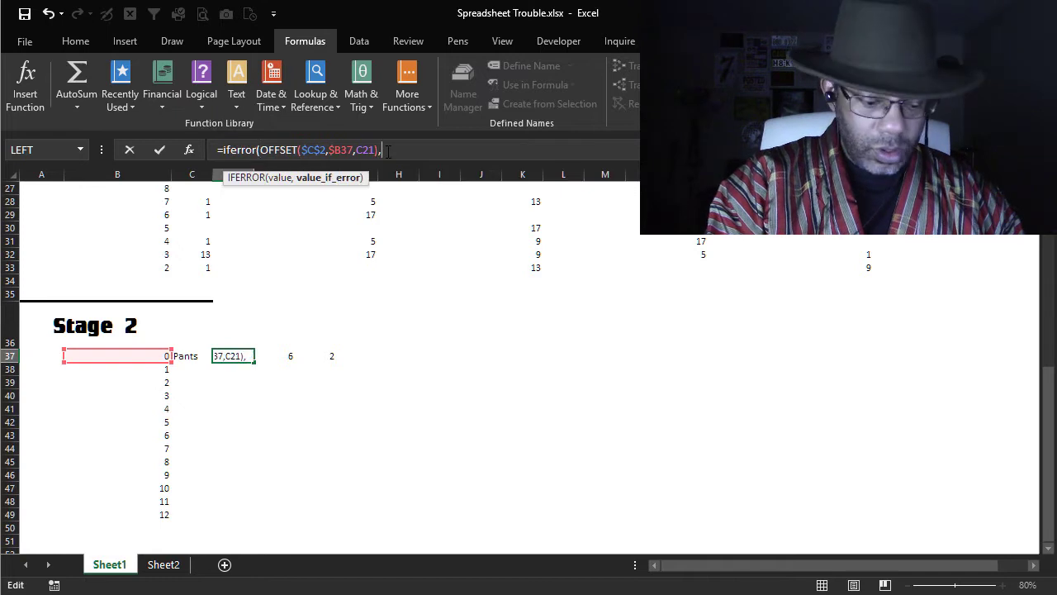
pyautogui.press('Return')
# - Wrap E37 and F37 in IFERROR(…,"") too, then select C37:F37
pyautogui.doubleClick(274, 356)
pyautogui.write('iferror(OFFSET($C$2,$B37,C21+1')
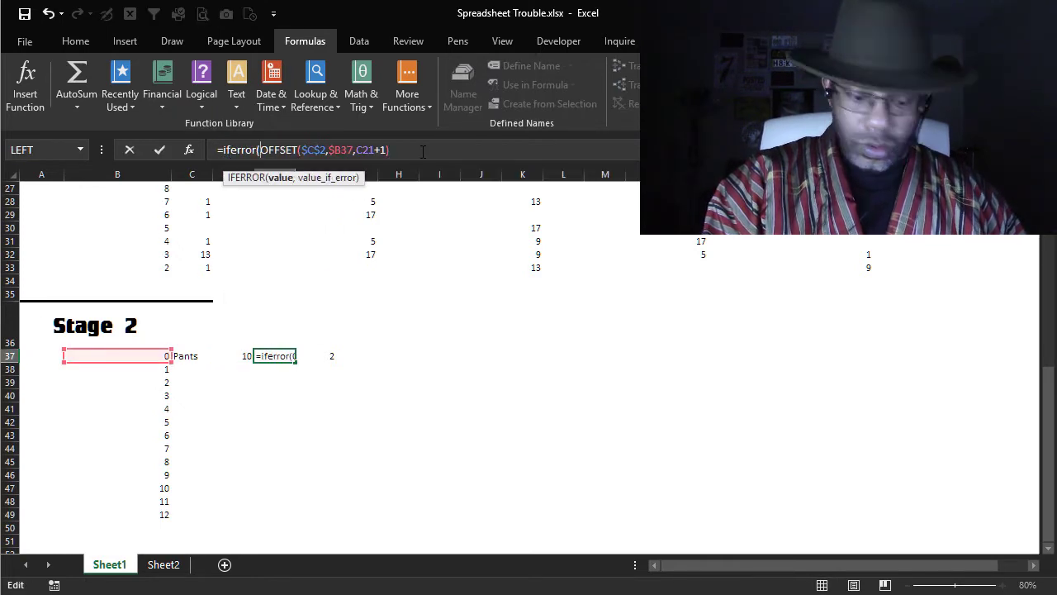
pyautogui.click(422, 151)
pyautogui.write(',"")')
pyautogui.press('Tab')
pyautogui.click(218, 149)
pyautogui.write('iferror(OFFSET($C$2,$B37,C21+2')
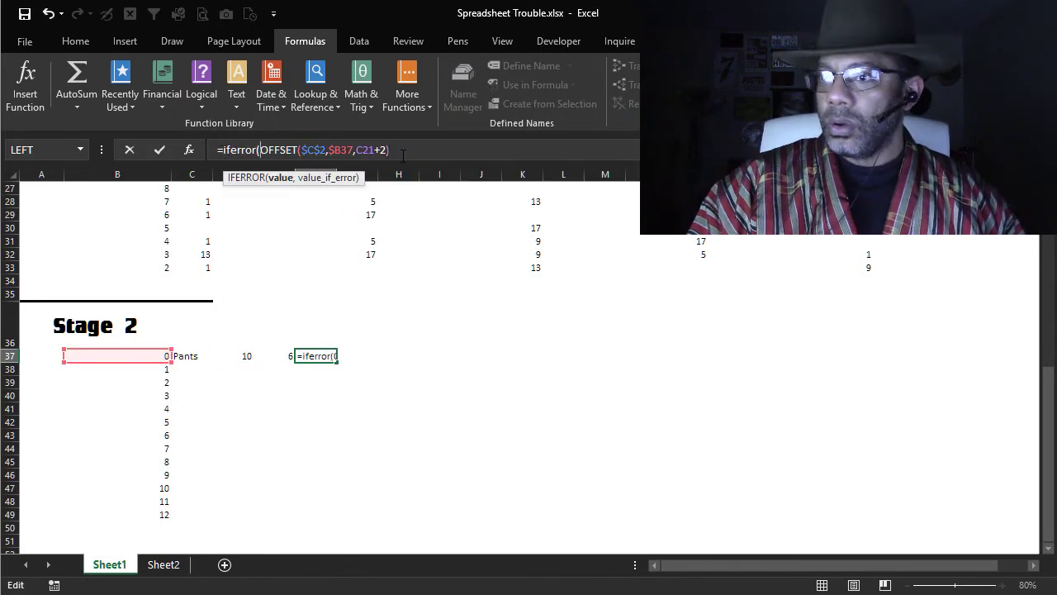
pyautogui.click(405, 150)
pyautogui.write(',"")')
pyautogui.click(192, 355)
pyautogui.keyDown('shift'); pyautogui.click(330, 356); pyautogui.keyUp('shift')
pyautogui.scroll(2, 338, 442)
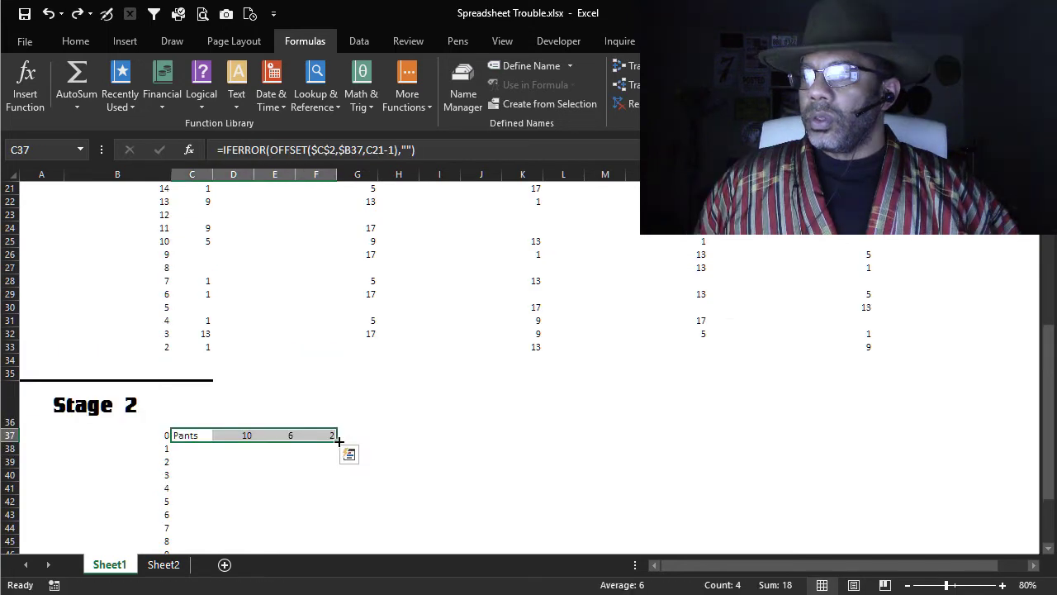
# - Fill the IFERROR formulas from C37:F37 across to column V and down to row 49
pyautogui.moveTo(337, 440); pyautogui.dragTo(994, 421)
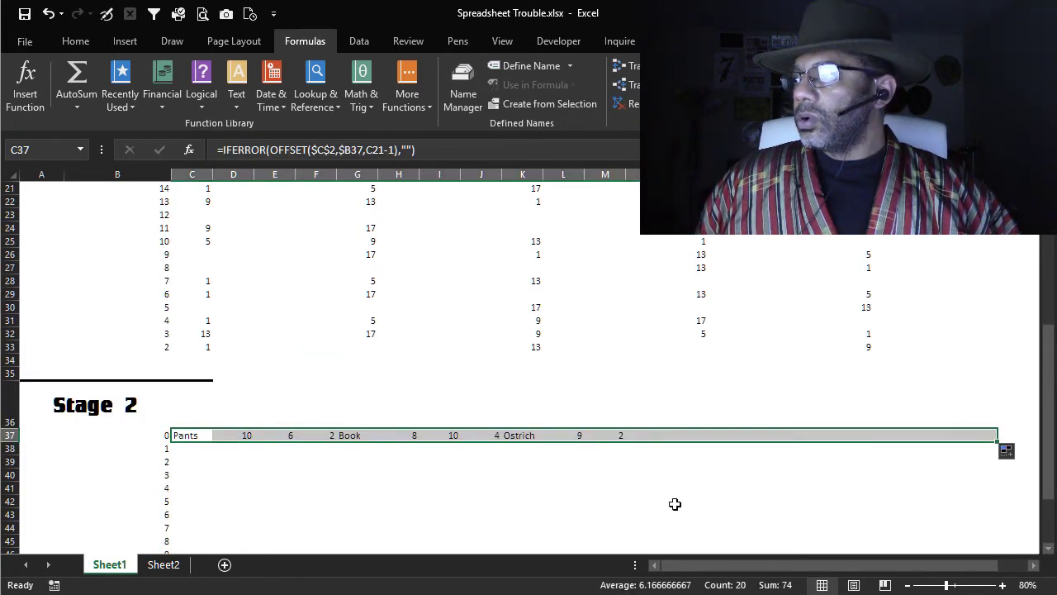
pyautogui.scroll(-2, 710, 479)
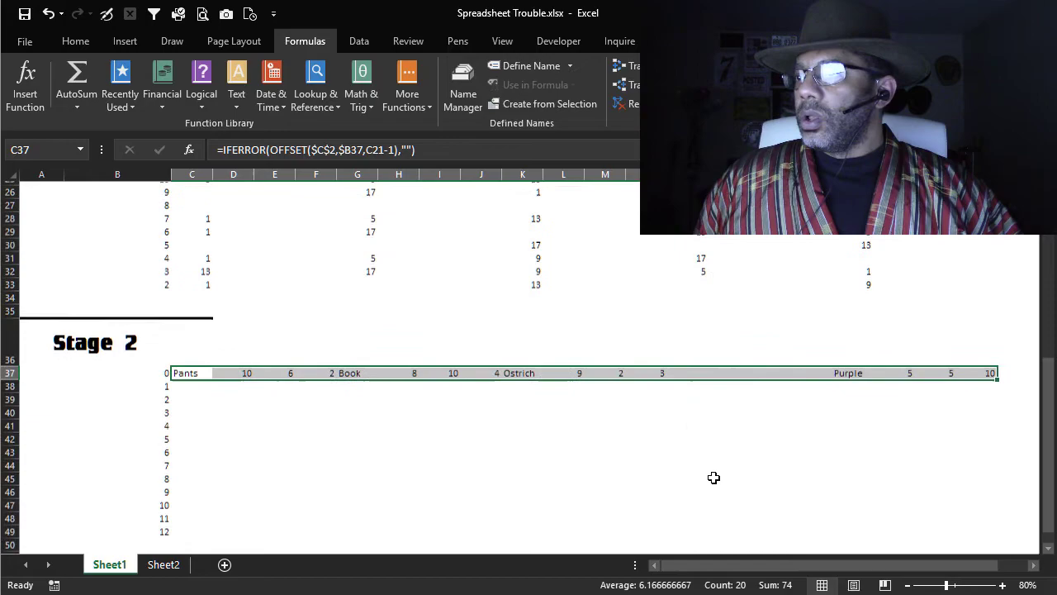
pyautogui.moveTo(998, 365); pyautogui.dragTo(999, 521)
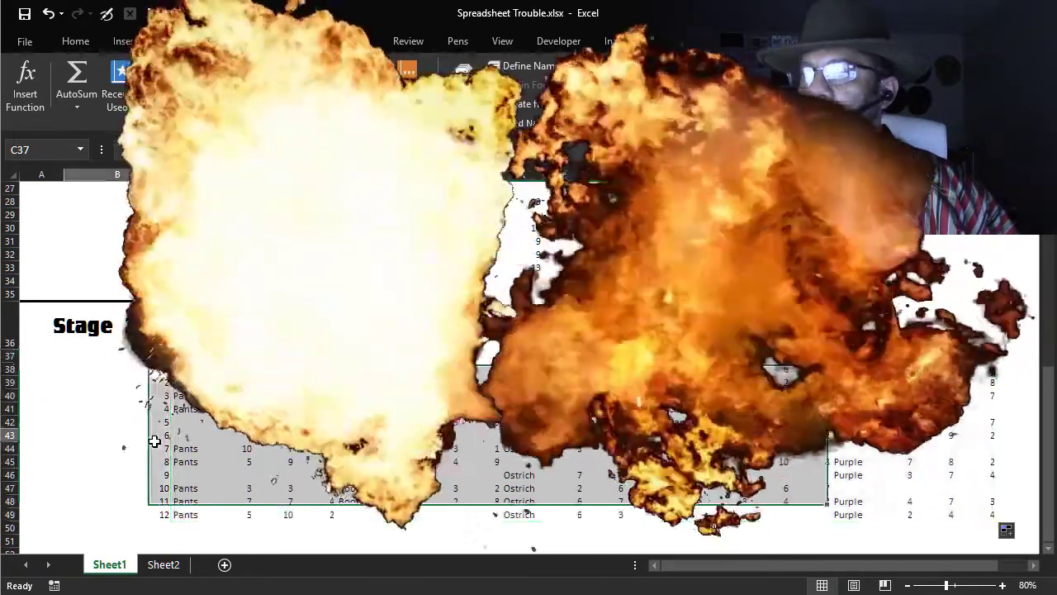
pyautogui.click(155, 436)
pyautogui.scroll(6, 154, 441)
pyautogui.scroll(3, 154, 441)
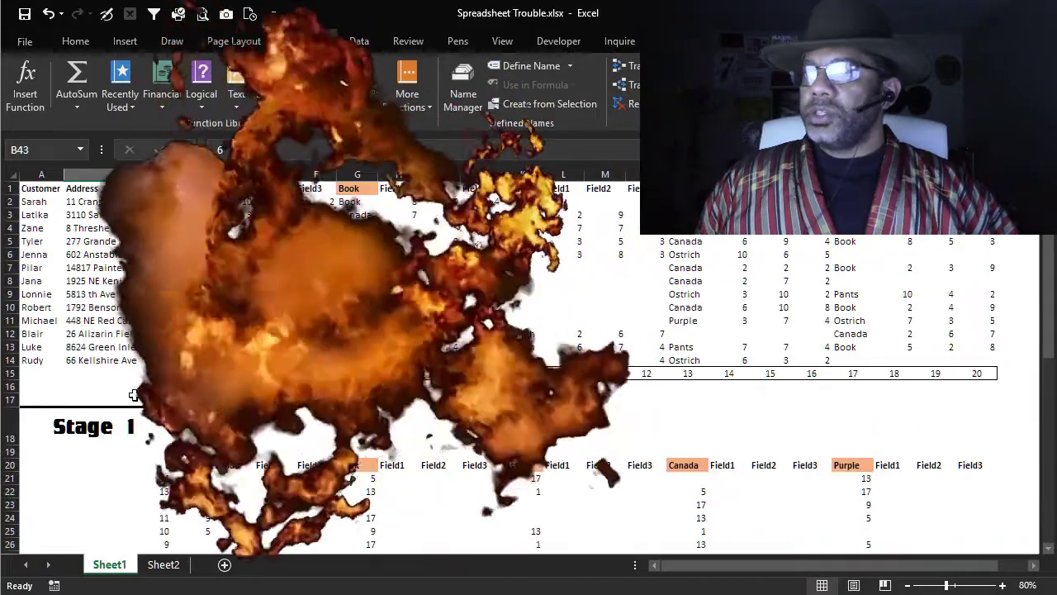
# - Copy the customer names from A2:A14 and paste them into A37:A49
pyautogui.moveTo(35, 203); pyautogui.dragTo(51, 354)
pyautogui.hotkey('ctrl', 'c')
pyautogui.scroll(-9, 46, 346)
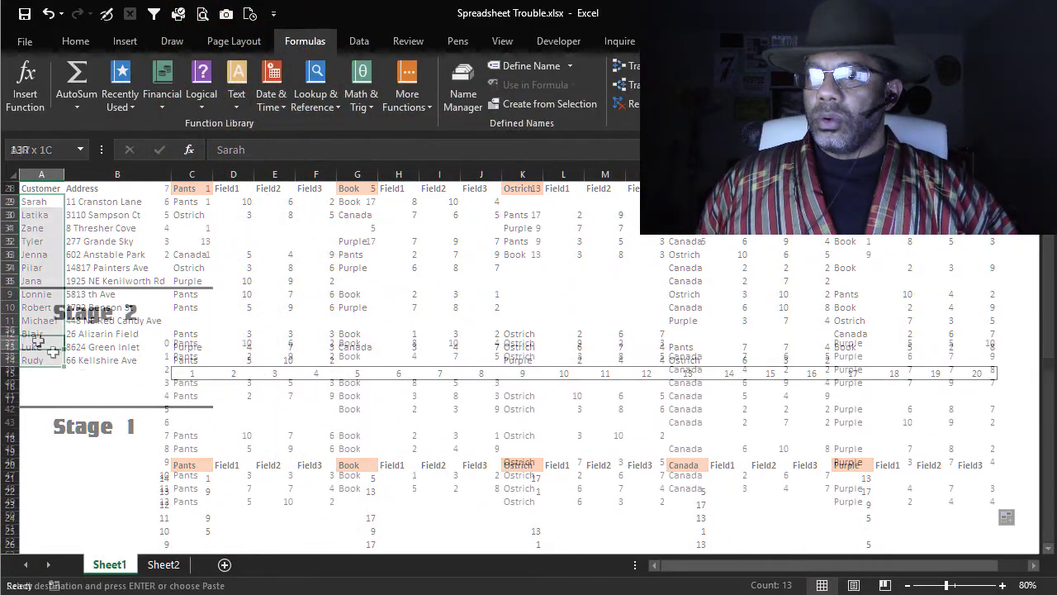
pyautogui.rightClick(41, 342)
pyautogui.click(81, 416)
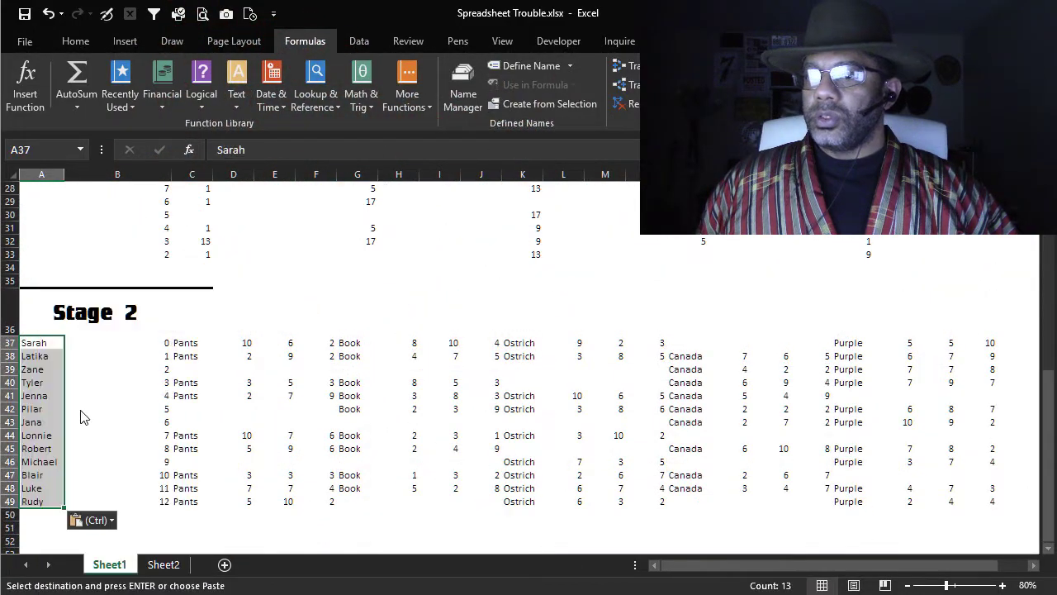
pyautogui.scroll(1, 93, 417)
pyautogui.click(50, 417)
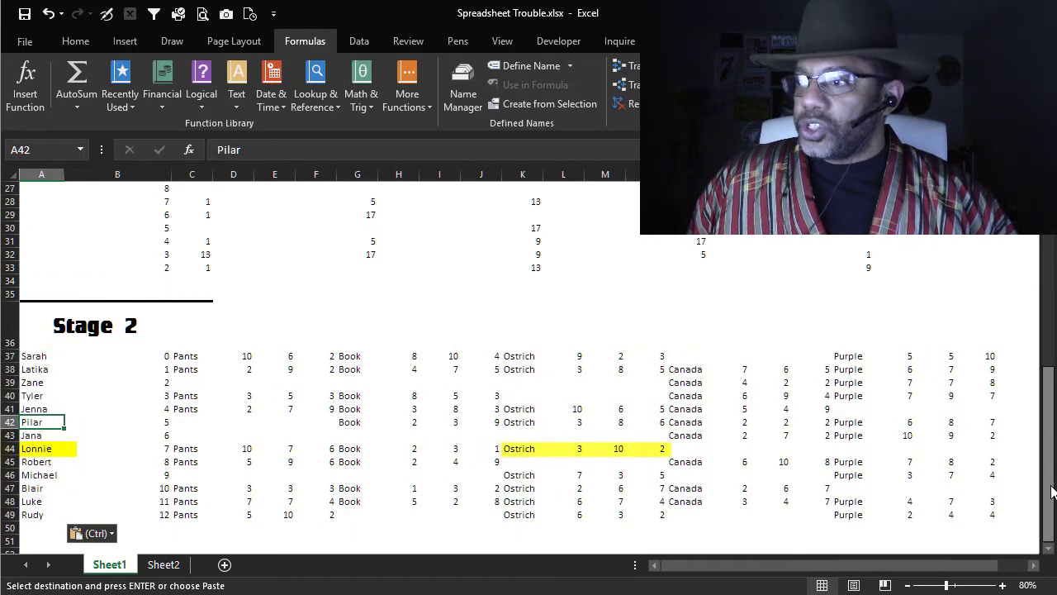
pyautogui.moveTo(1051, 492); pyautogui.dragTo(1049, 286)
pyautogui.press('Escape')
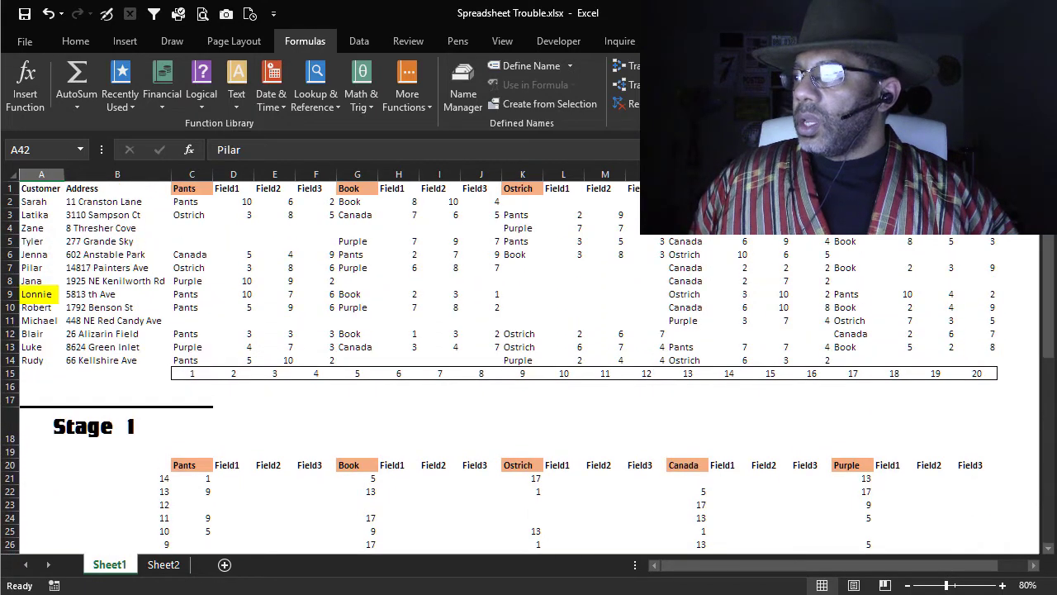